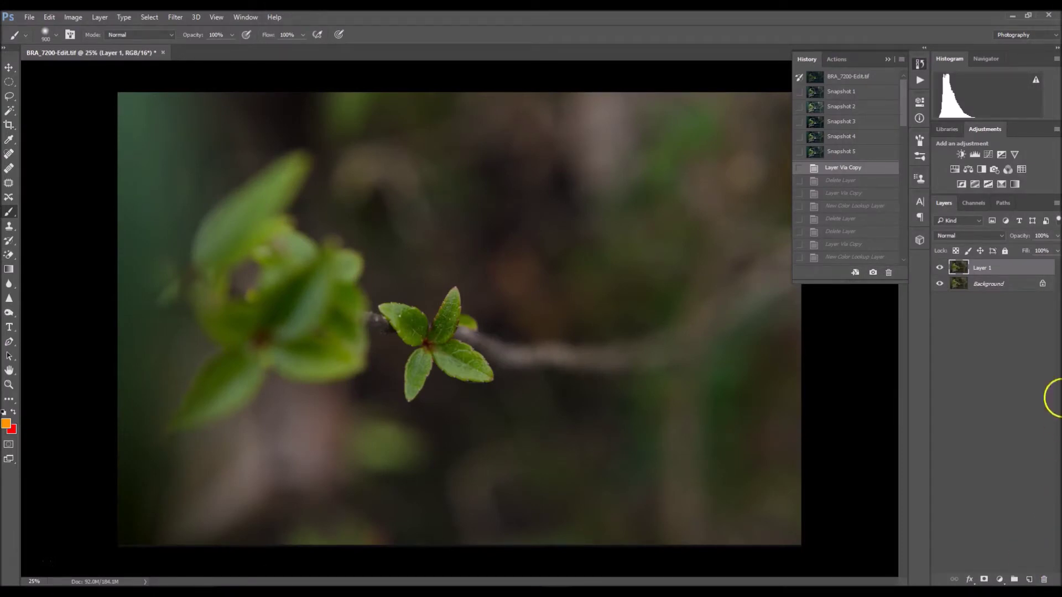
# - Revert BRA_7200-Edit.tif to the Snapshot 5 history state
pyautogui.click(849, 149)
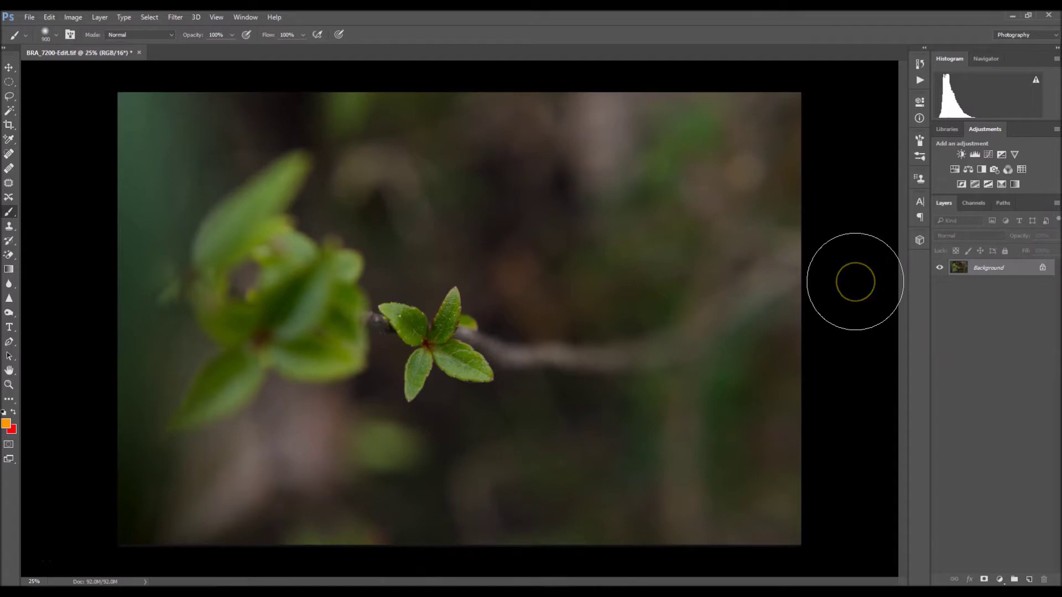
# - Duplicate the photo onto Layer 1 and add a Color Lookup layer using FoggyNight.3DL
pyautogui.hotkey('ctrl', 'j')
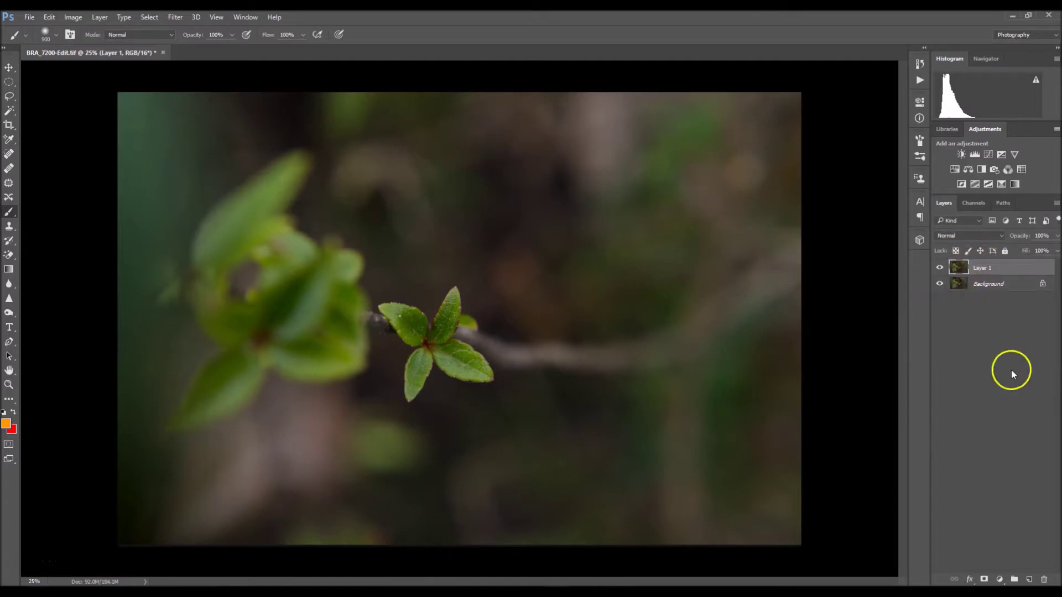
pyautogui.click(999, 580)
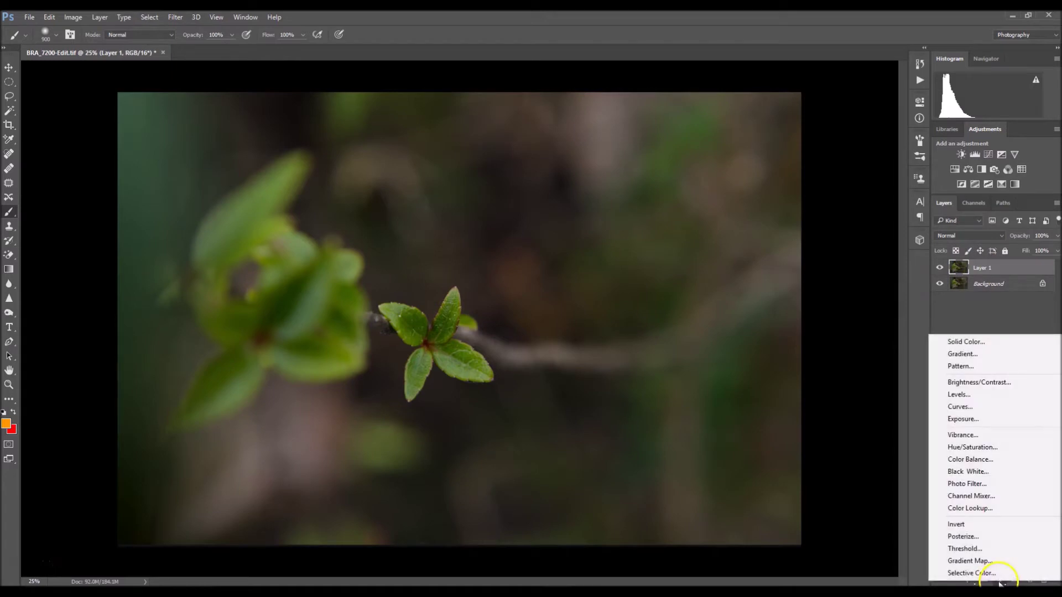
pyautogui.click(1005, 509)
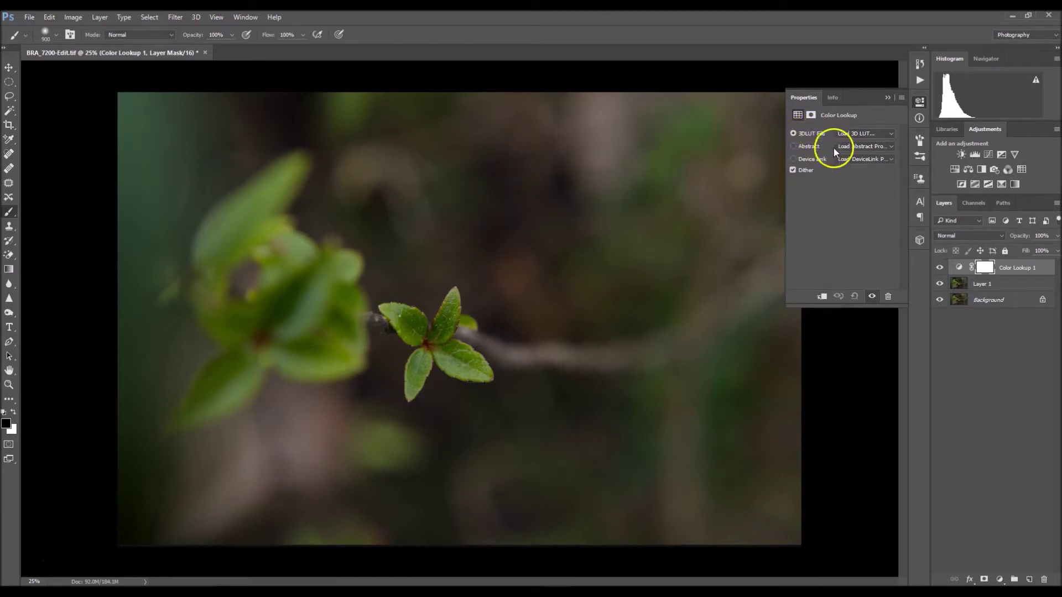
pyautogui.click(892, 134)
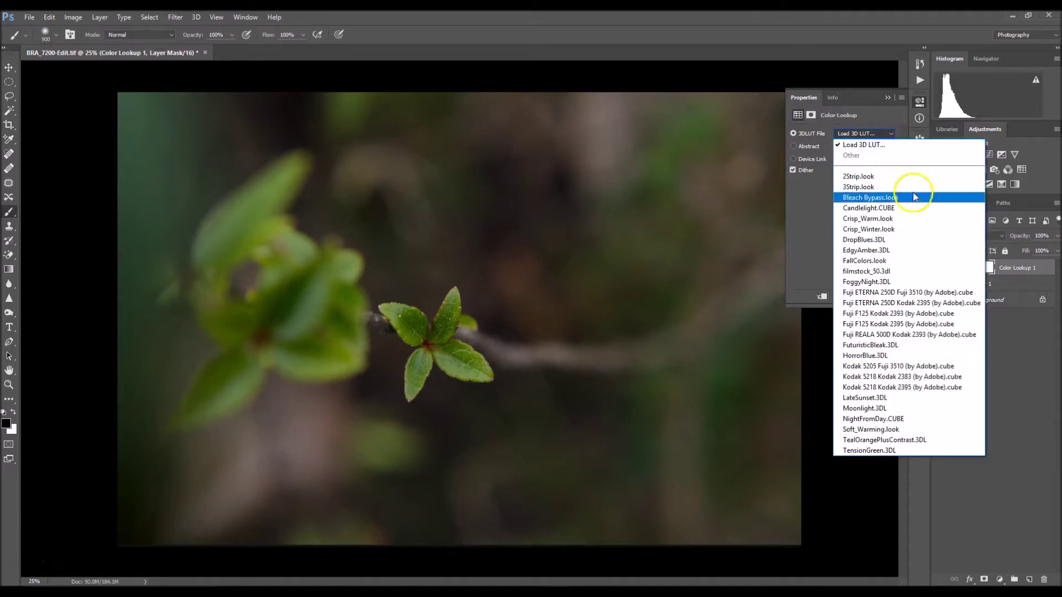
pyautogui.click(896, 284)
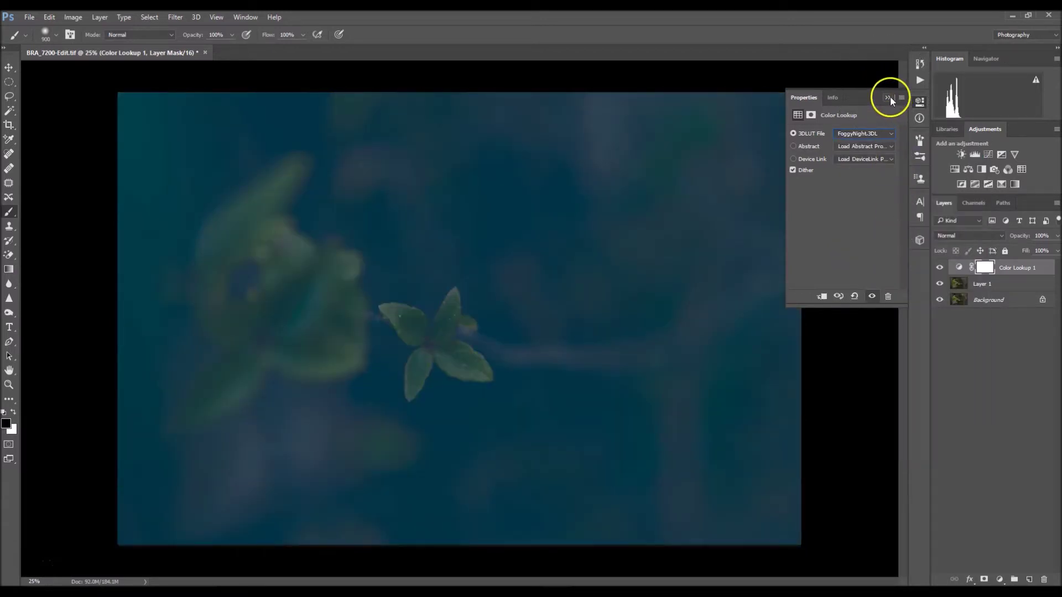
pyautogui.click(888, 98)
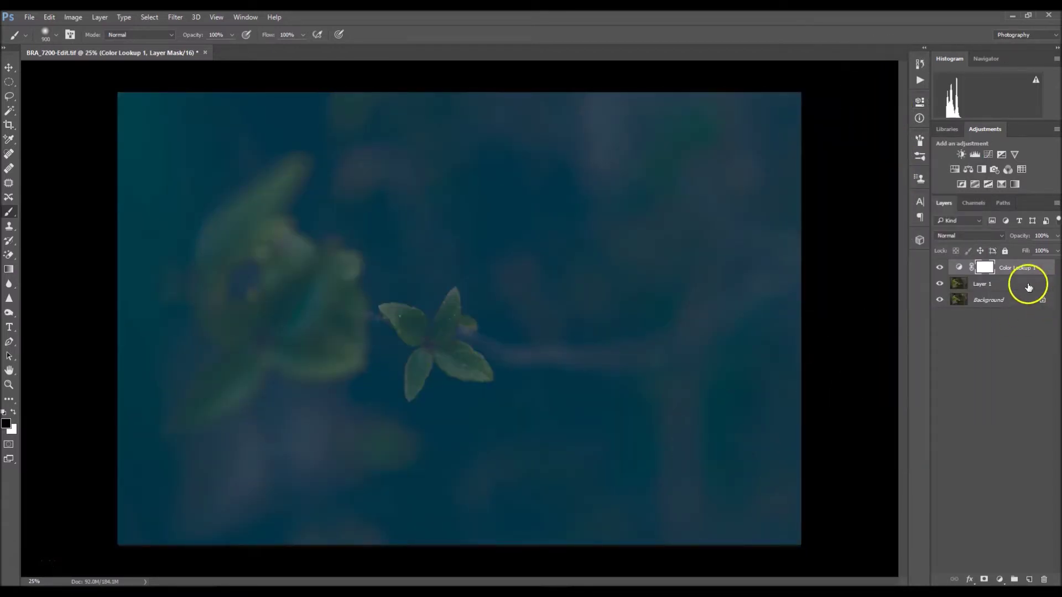
pyautogui.click(1002, 285)
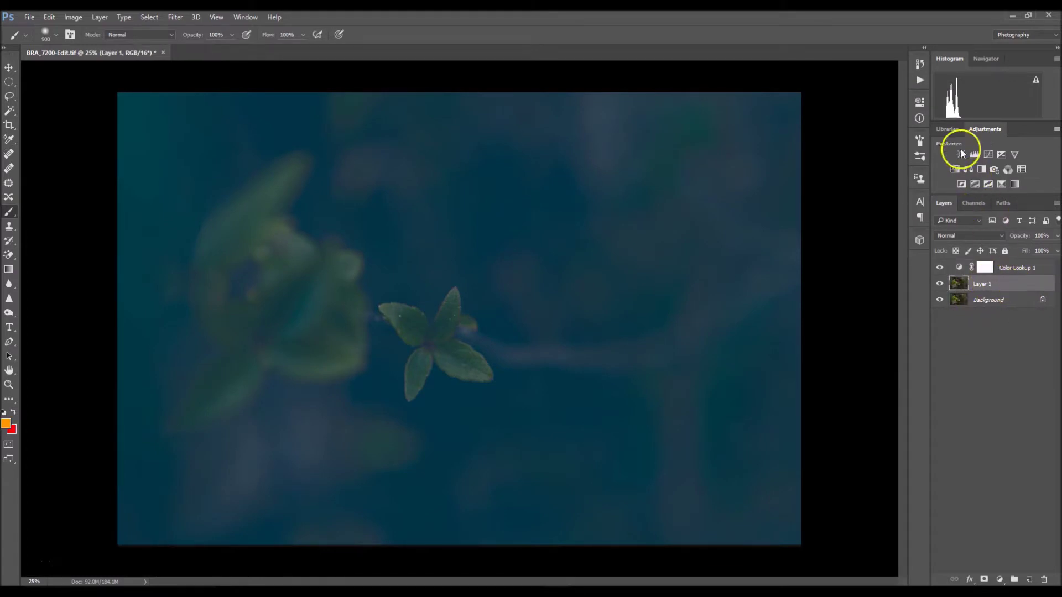
# - Add a Curves adjustment layer and bend the RGB curve upward to lift the midtones
pyautogui.click(989, 155)
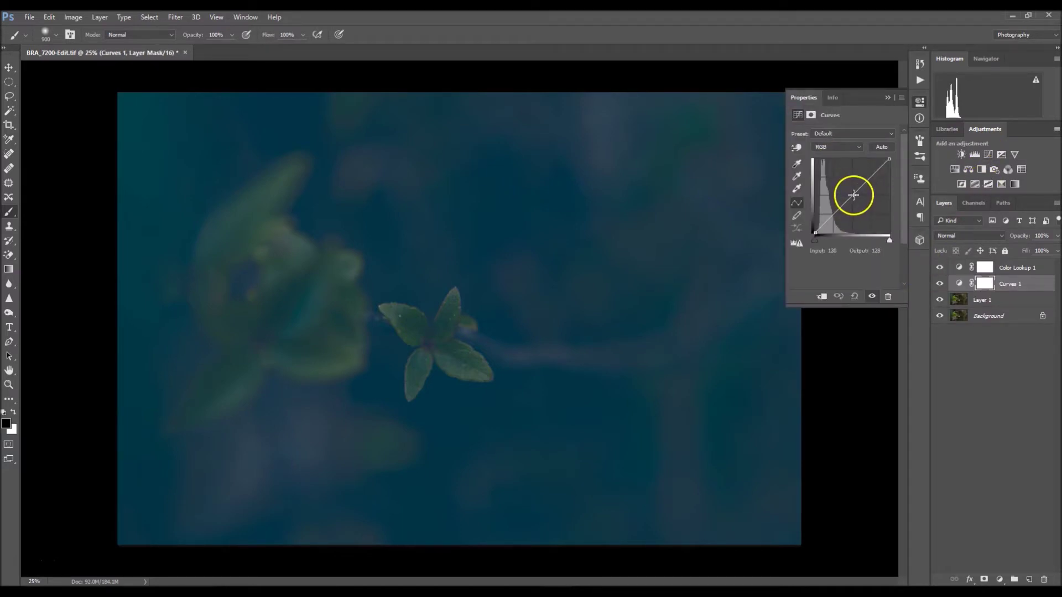
pyautogui.moveTo(852, 194); pyautogui.dragTo(869, 178)
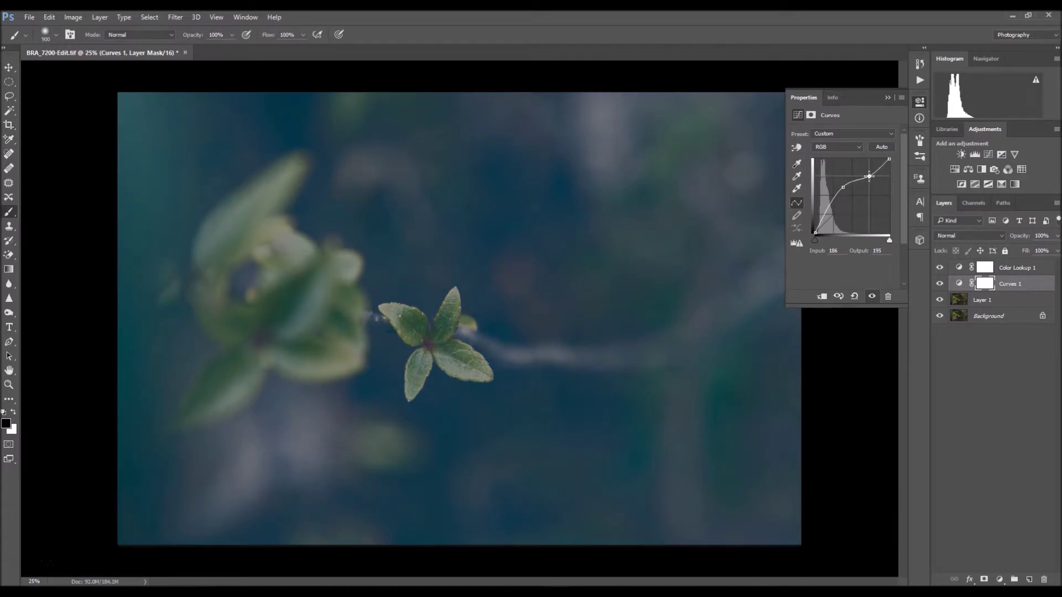
pyautogui.click(887, 97)
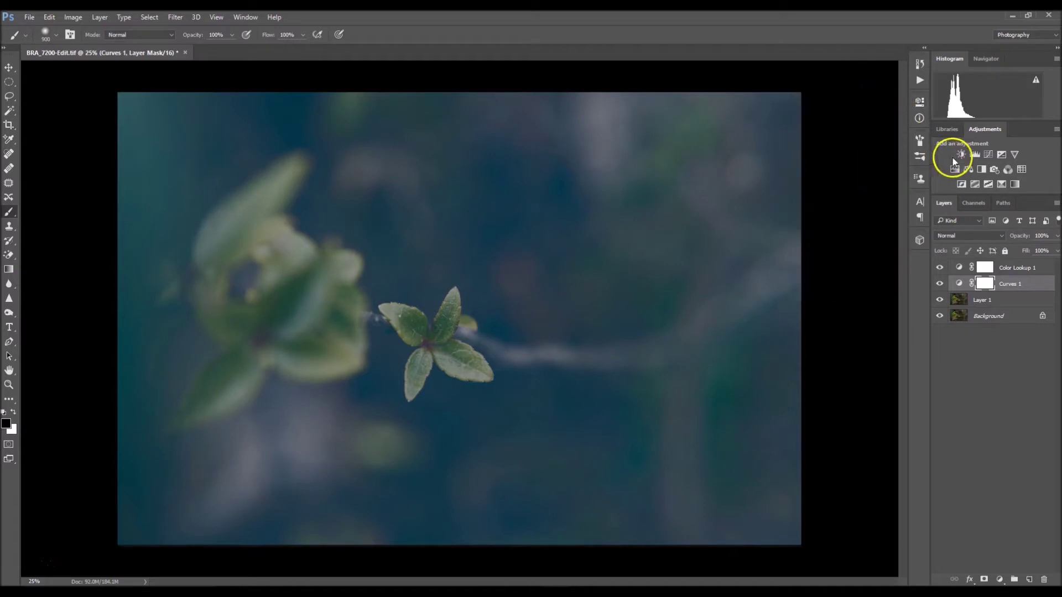
# - Add a Levels adjustment with input black point 29 and white point 213
pyautogui.click(974, 155)
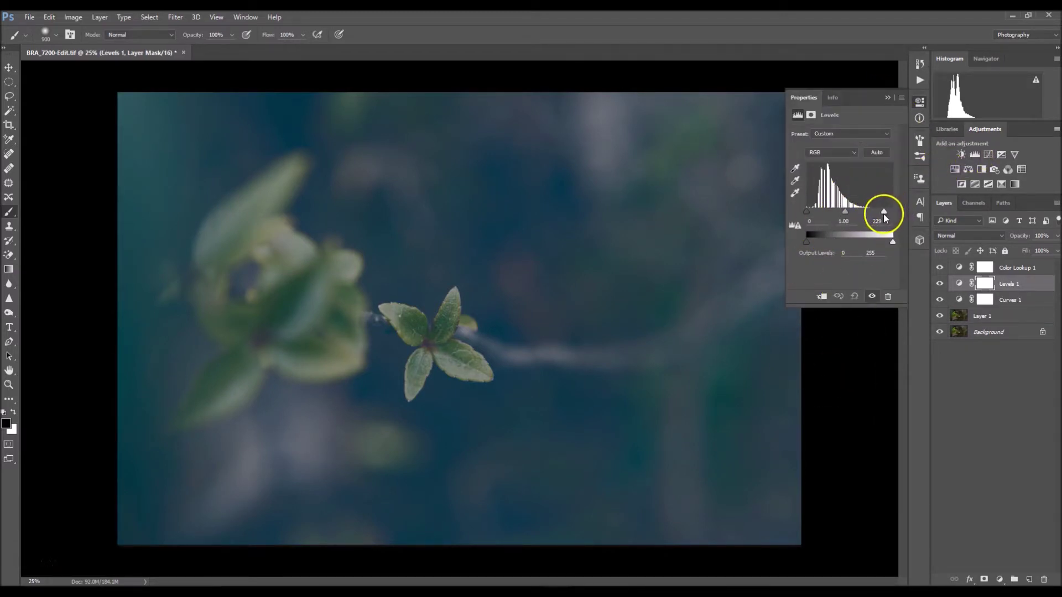
pyautogui.moveTo(882, 214); pyautogui.dragTo(881, 215)
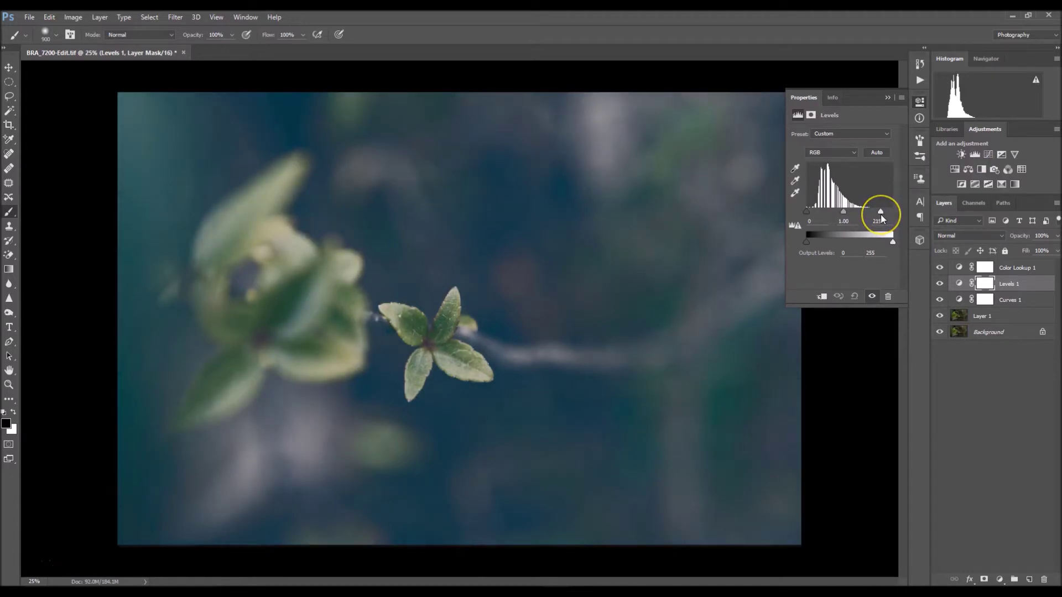
pyautogui.moveTo(880, 214); pyautogui.dragTo(876, 214)
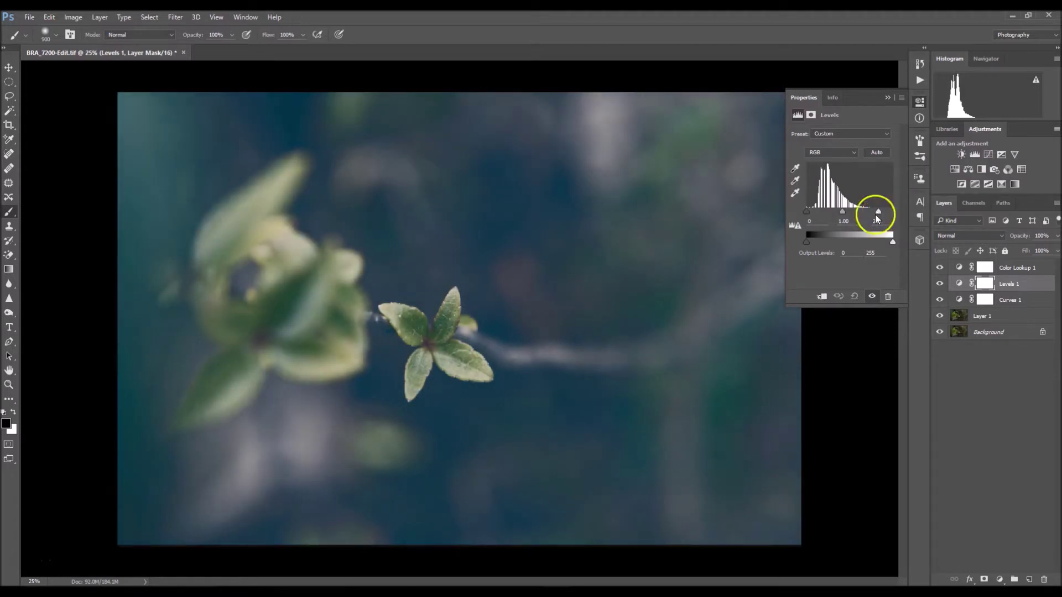
pyautogui.click(807, 215)
pyautogui.moveTo(807, 215); pyautogui.dragTo(817, 214)
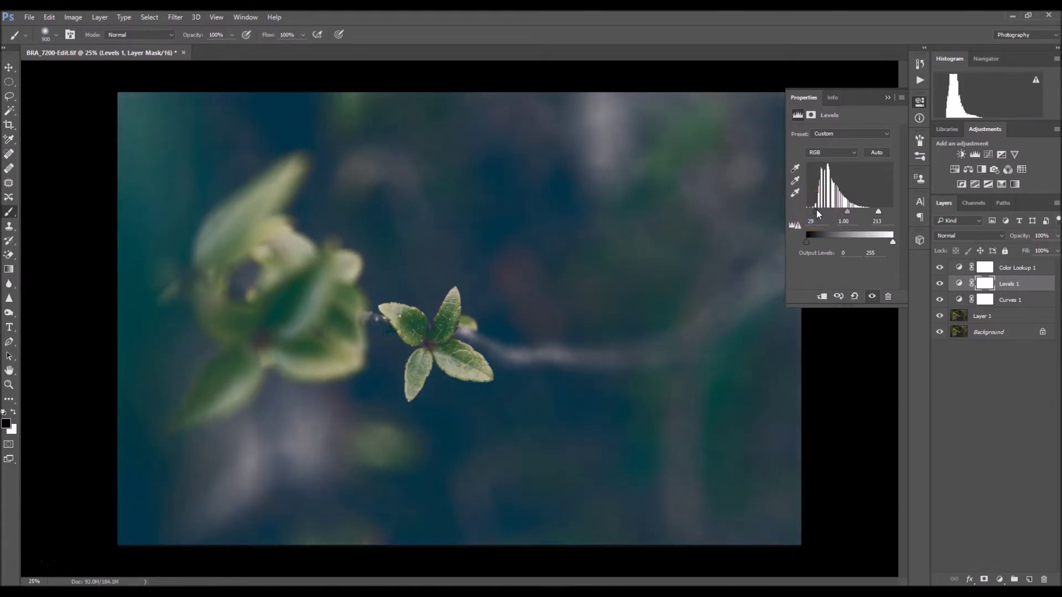
pyautogui.click(866, 213)
pyautogui.click(889, 100)
# - Add a second Levels adjustment with output white lowered to 237
pyautogui.click(975, 154)
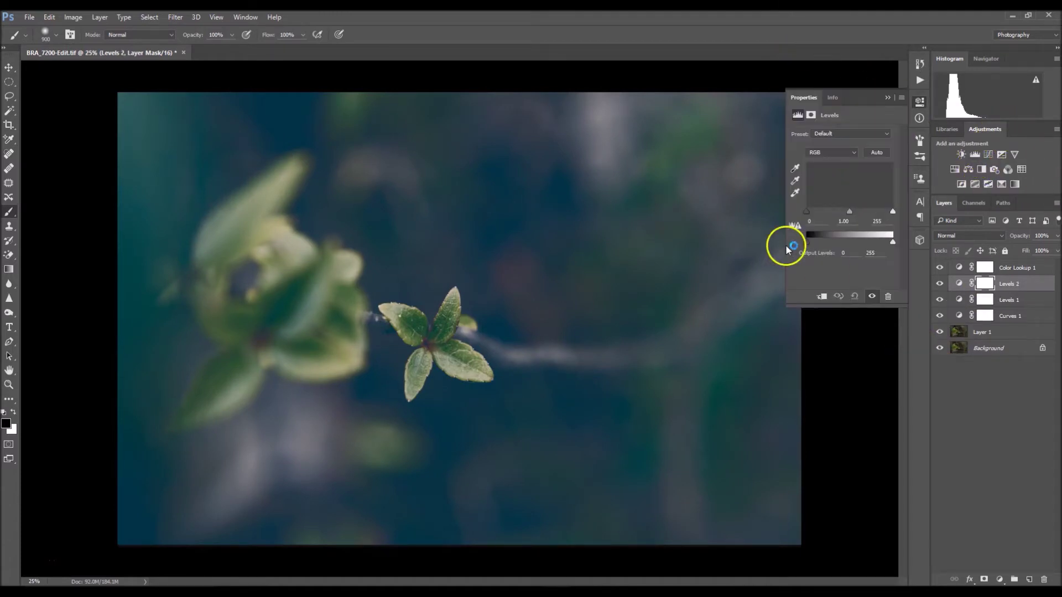
pyautogui.click(893, 242)
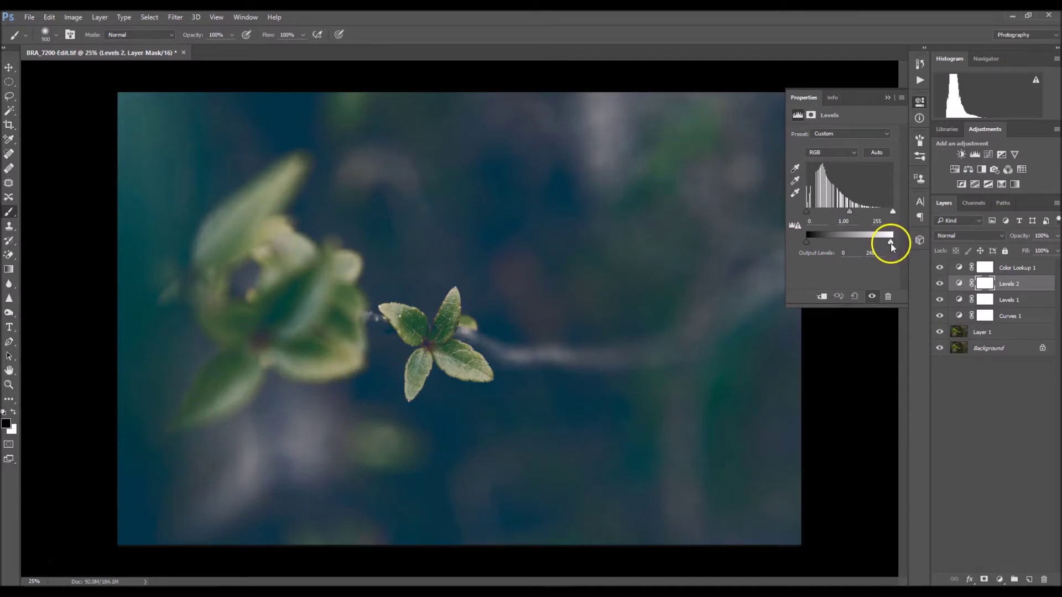
pyautogui.click(888, 98)
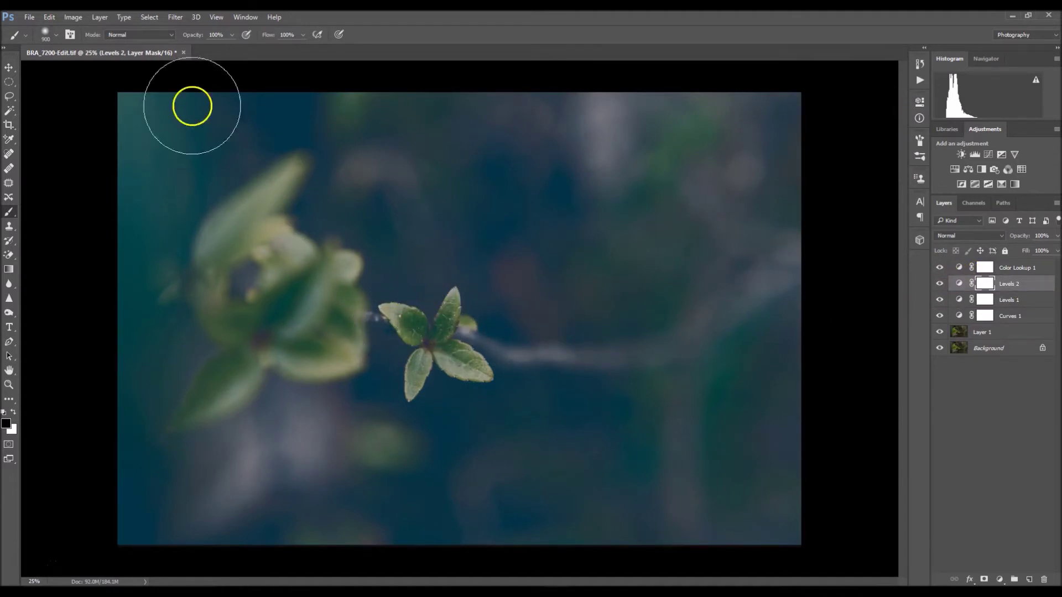
# - With a large soft brush, paint black over the central leaves on the Levels 2 mask
pyautogui.click(56, 36)
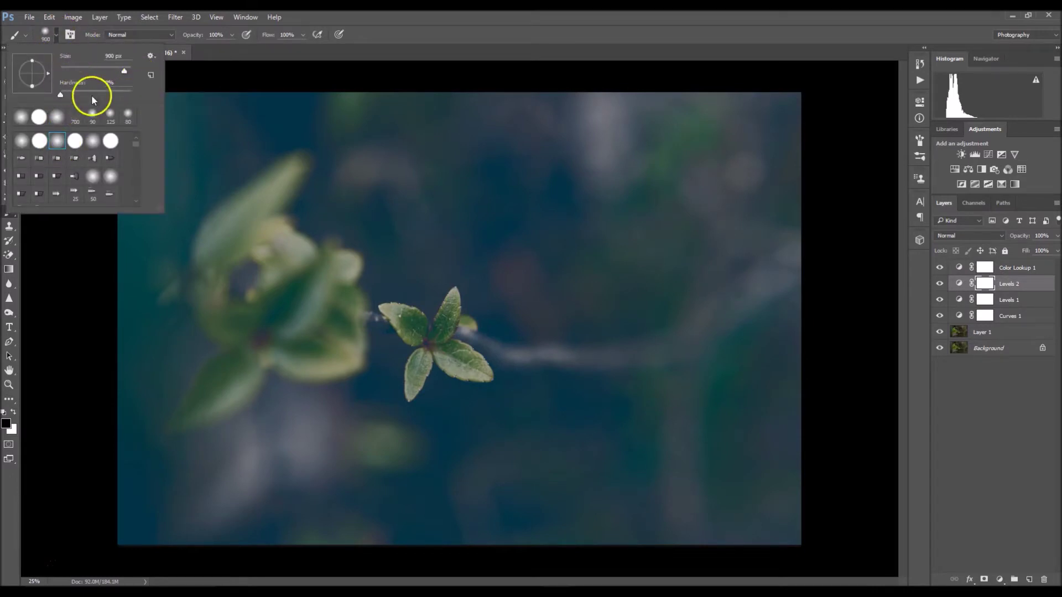
pyautogui.click(55, 35)
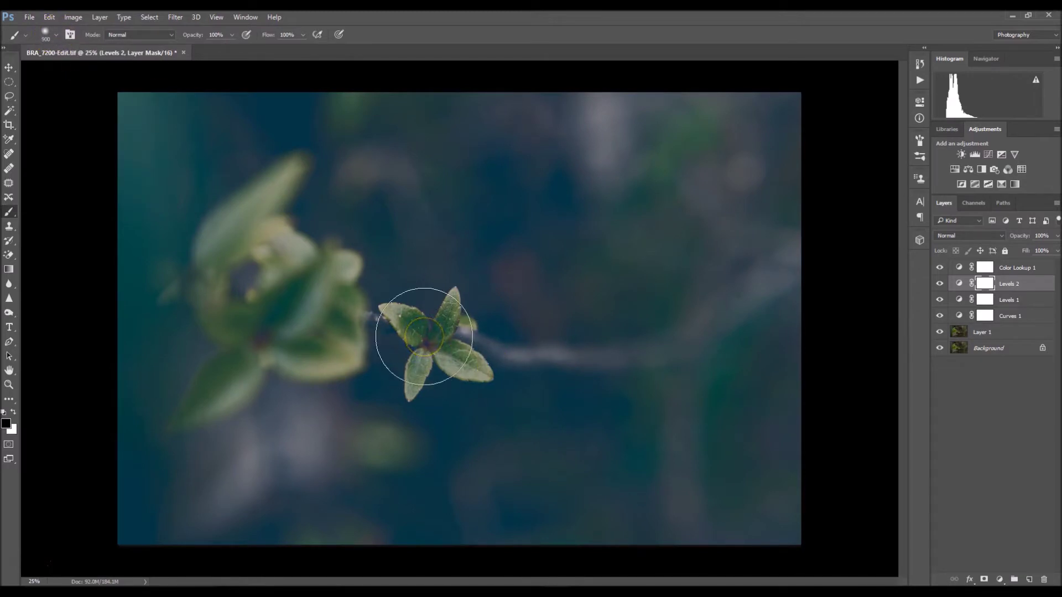
pyautogui.moveTo(424, 337)
pyautogui.mouseDown()
pyautogui.moveTo(424, 314)
pyautogui.moveTo(443, 317)
pyautogui.moveTo(466, 353)
pyautogui.moveTo(430, 374)
pyautogui.moveTo(413, 319)
pyautogui.moveTo(459, 357)
pyautogui.moveTo(424, 373)
pyautogui.moveTo(412, 326)
pyautogui.moveTo(448, 340)
pyautogui.moveTo(464, 373)
pyautogui.moveTo(427, 364)
pyautogui.moveTo(439, 320)
pyautogui.moveTo(426, 318)
pyautogui.moveTo(413, 336)
pyautogui.moveTo(455, 368)
pyautogui.moveTo(428, 377)
pyautogui.moveTo(419, 331)
pyautogui.moveTo(405, 339)
pyautogui.moveTo(431, 355)
pyautogui.mouseUp()
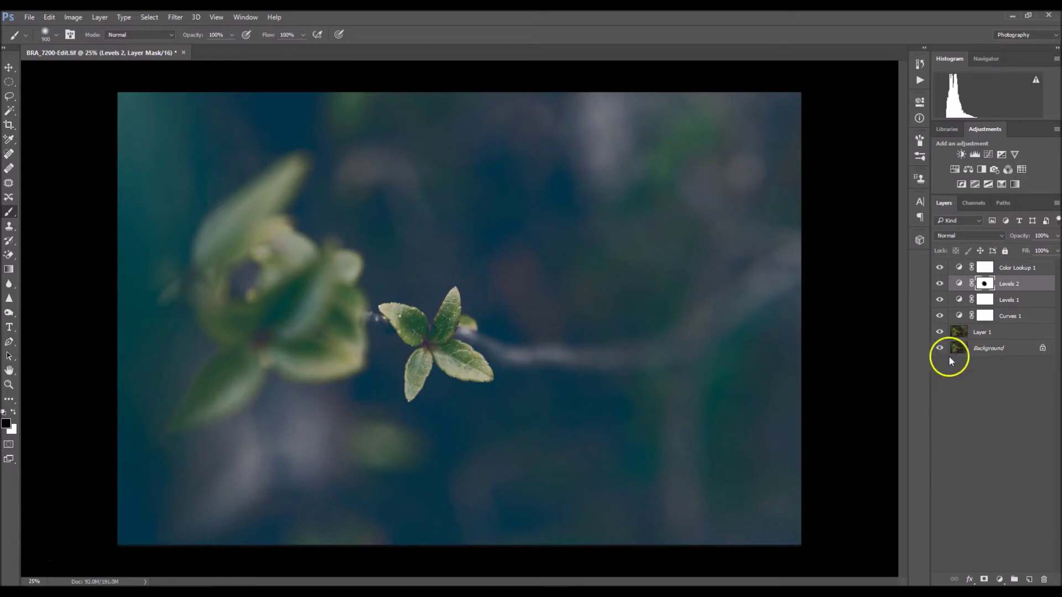
# - Set the Color Lookup 1 layer's opacity to 75%
pyautogui.click(1021, 268)
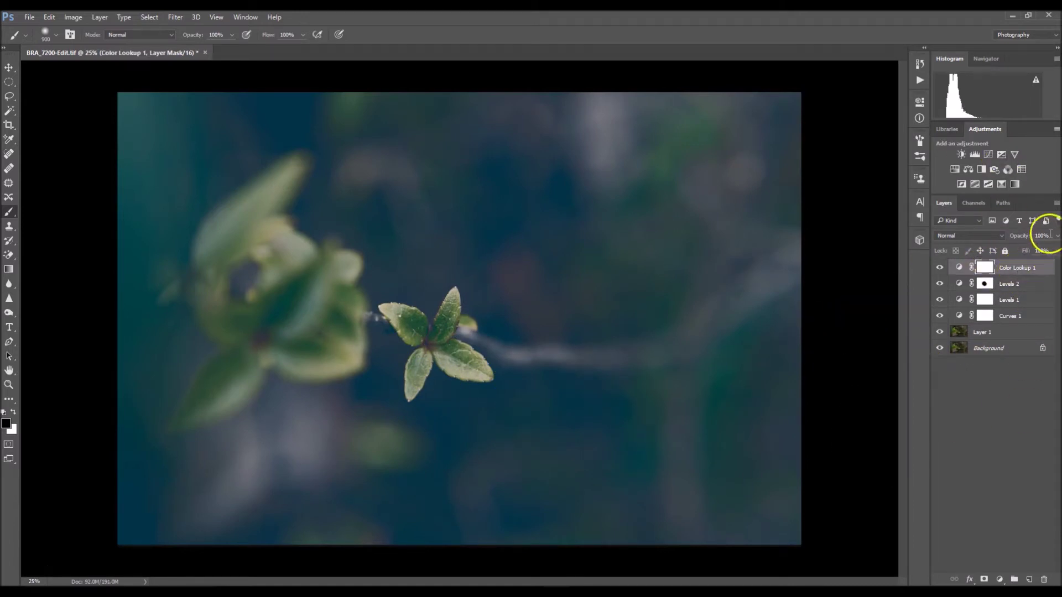
pyautogui.click(1018, 236)
pyautogui.write('75')
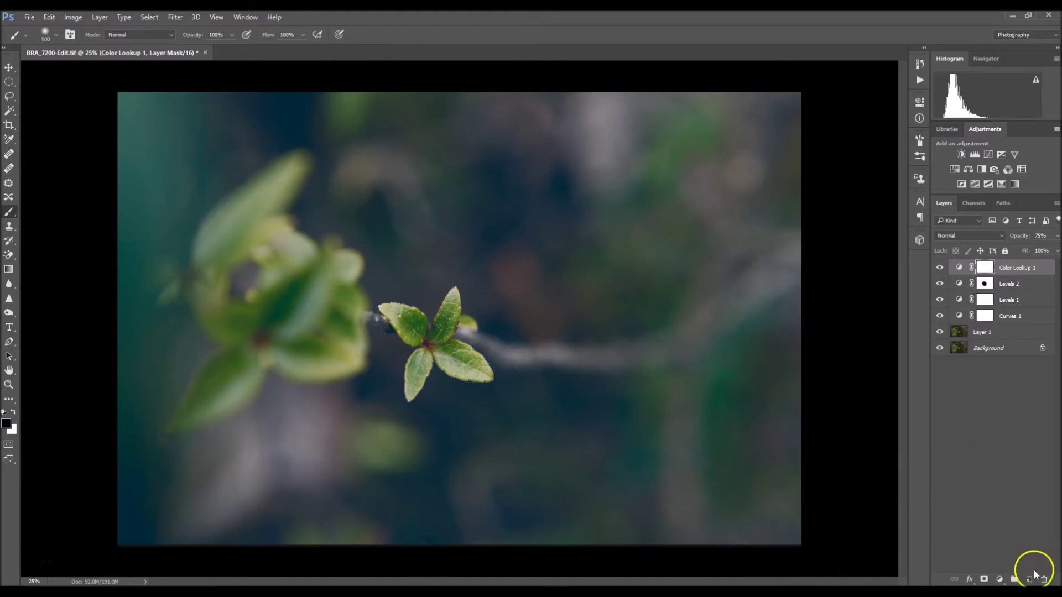
pyautogui.click(1000, 578)
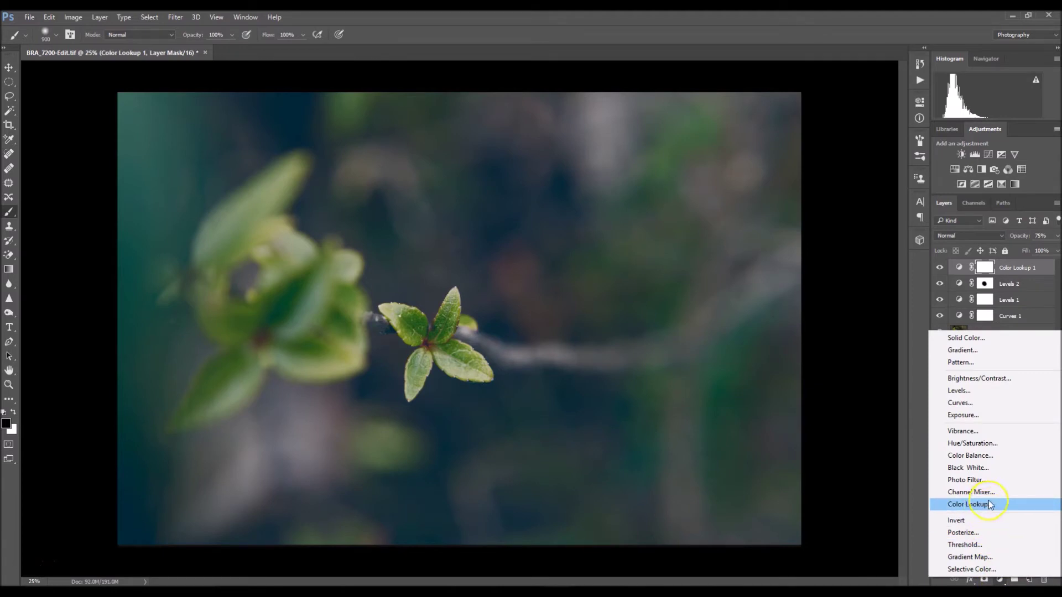
# - Add a Gradient Fill with the Neutral Density preset, Radial style, Reverse checked and angle adjusted
pyautogui.click(957, 316)
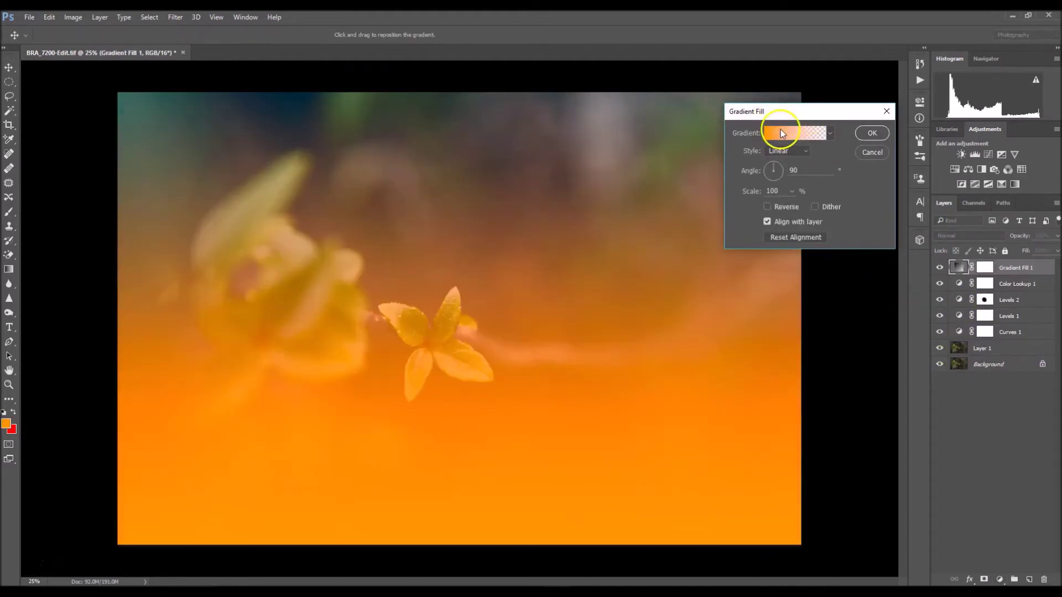
pyautogui.click(781, 132)
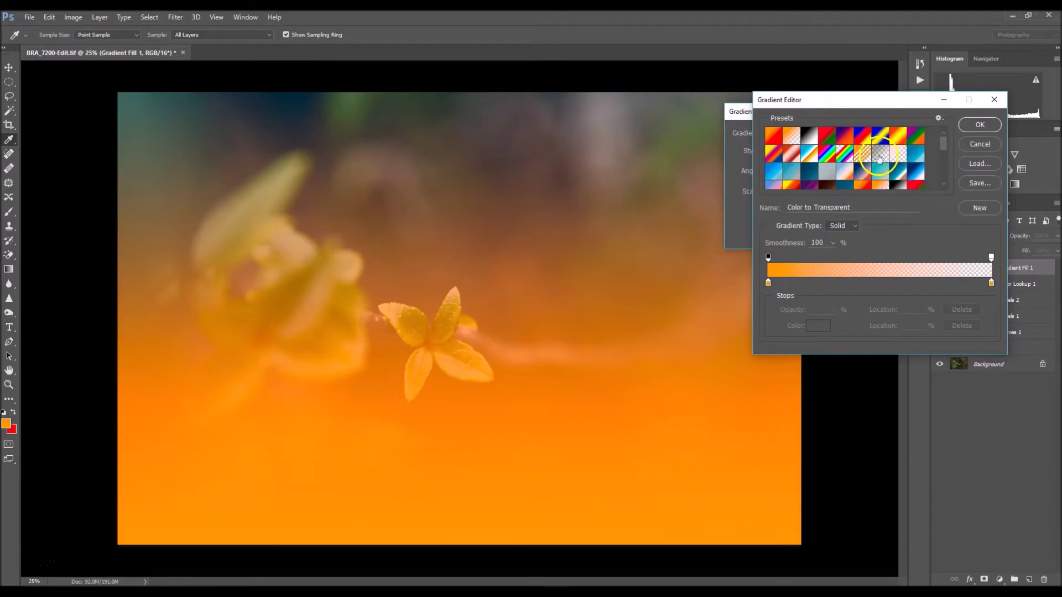
pyautogui.click(879, 157)
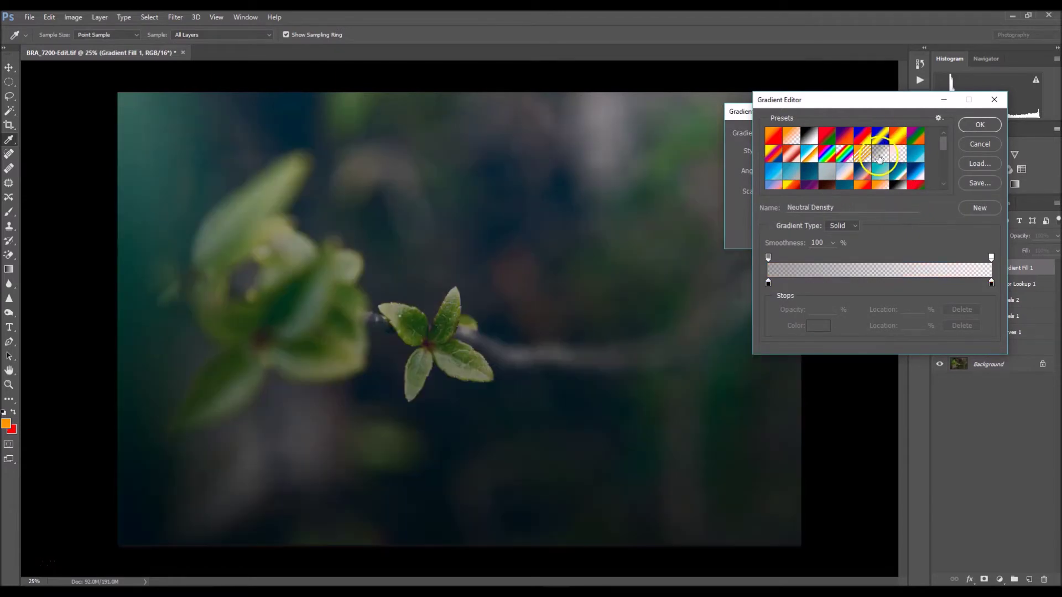
pyautogui.click(982, 126)
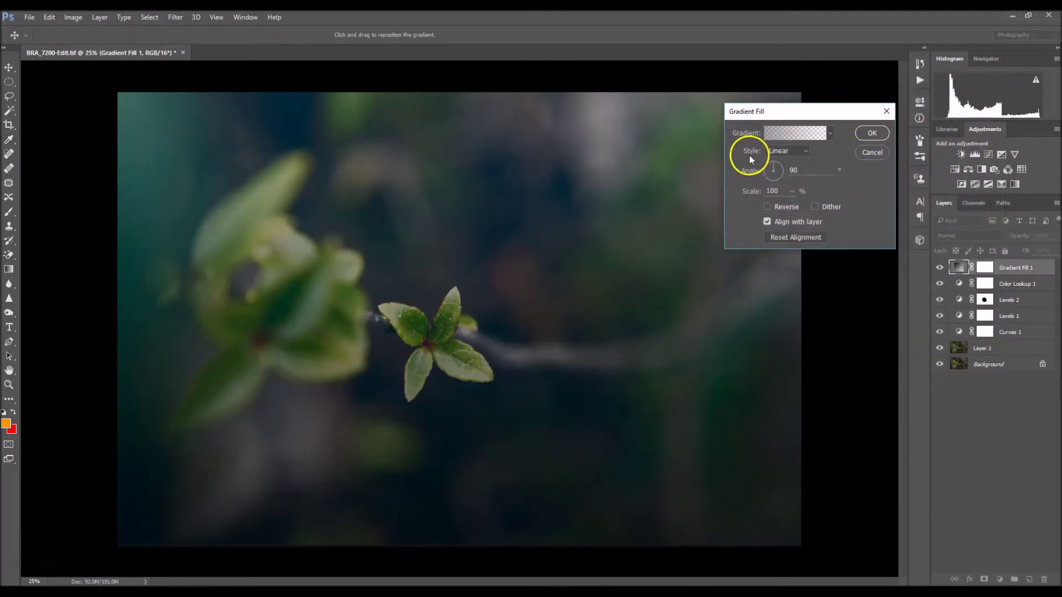
pyautogui.click(792, 151)
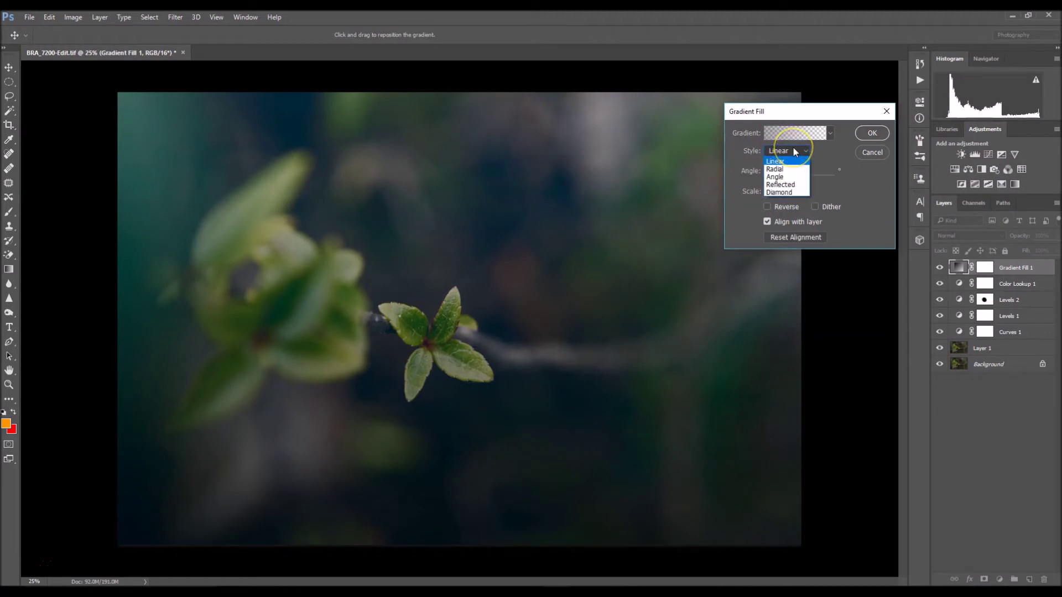
pyautogui.click(785, 168)
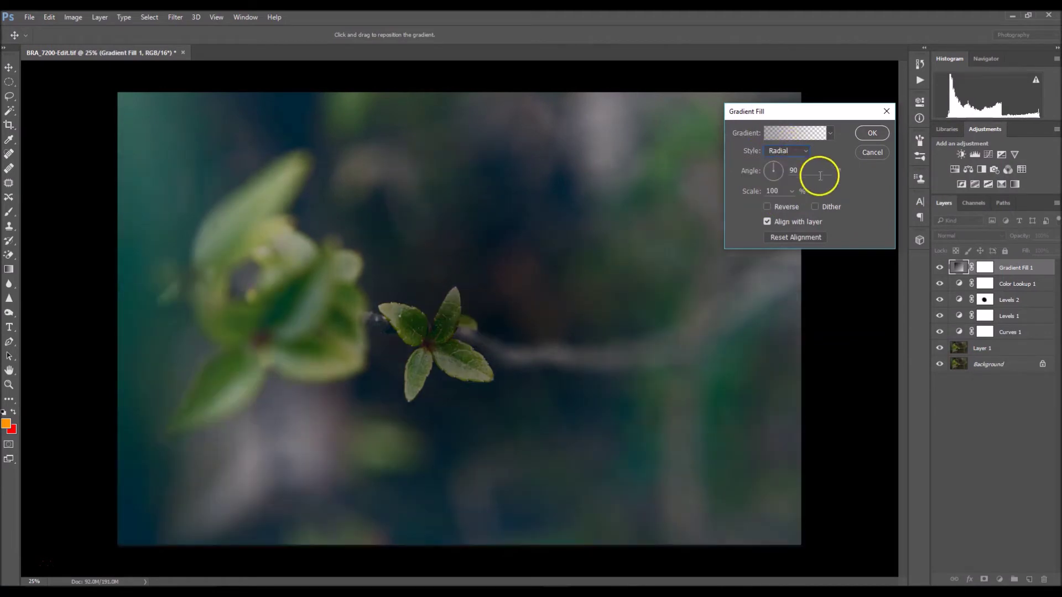
pyautogui.click(768, 206)
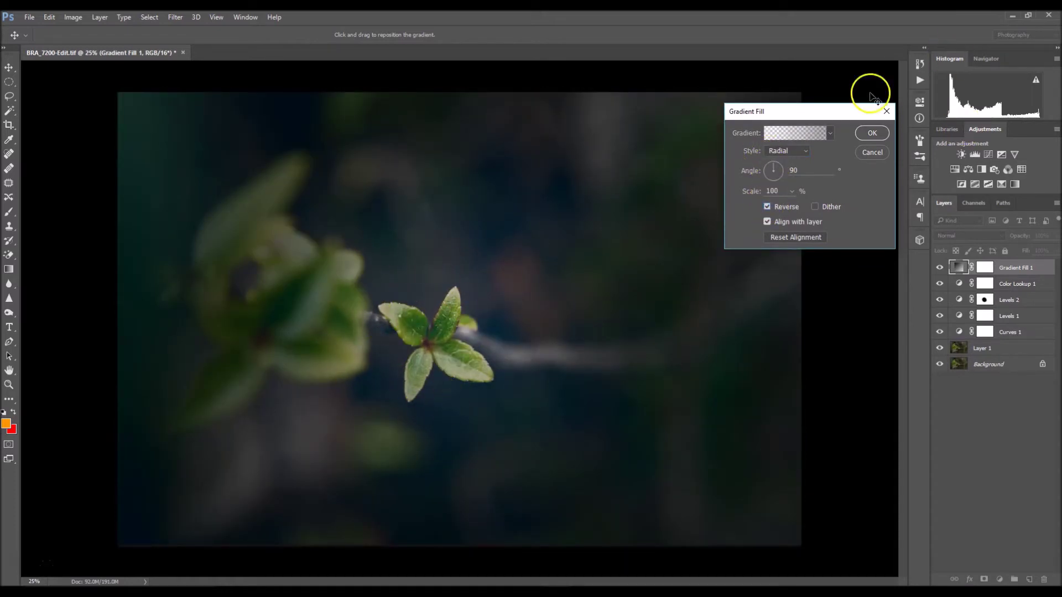
pyautogui.moveTo(771, 166); pyautogui.dragTo(766, 177)
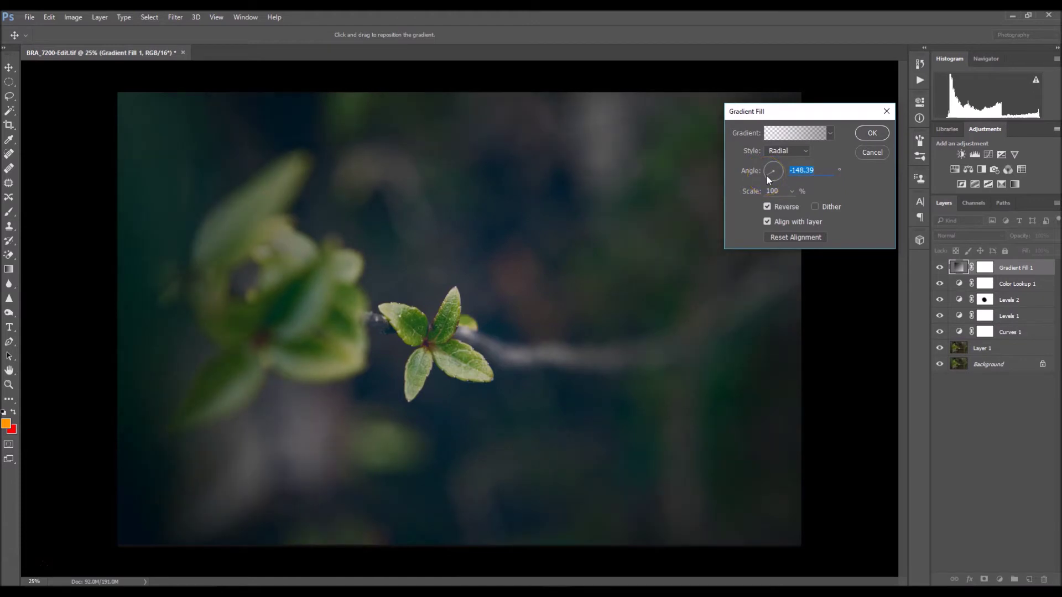
pyautogui.click(874, 133)
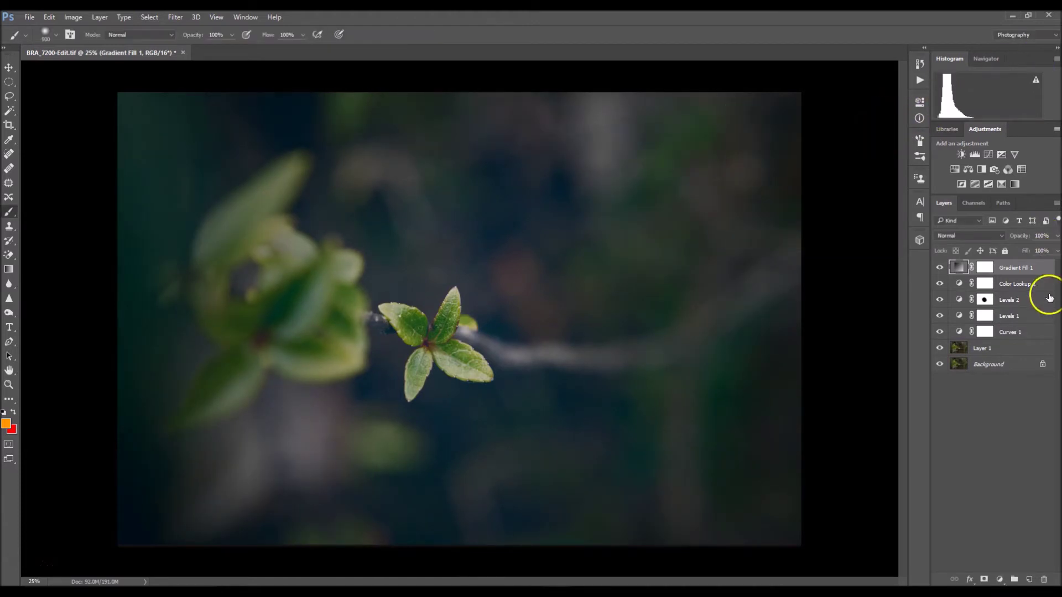
# - Set Gradient Fill 1's opacity to 50%, toggling its visibility to compare
pyautogui.click(1057, 235)
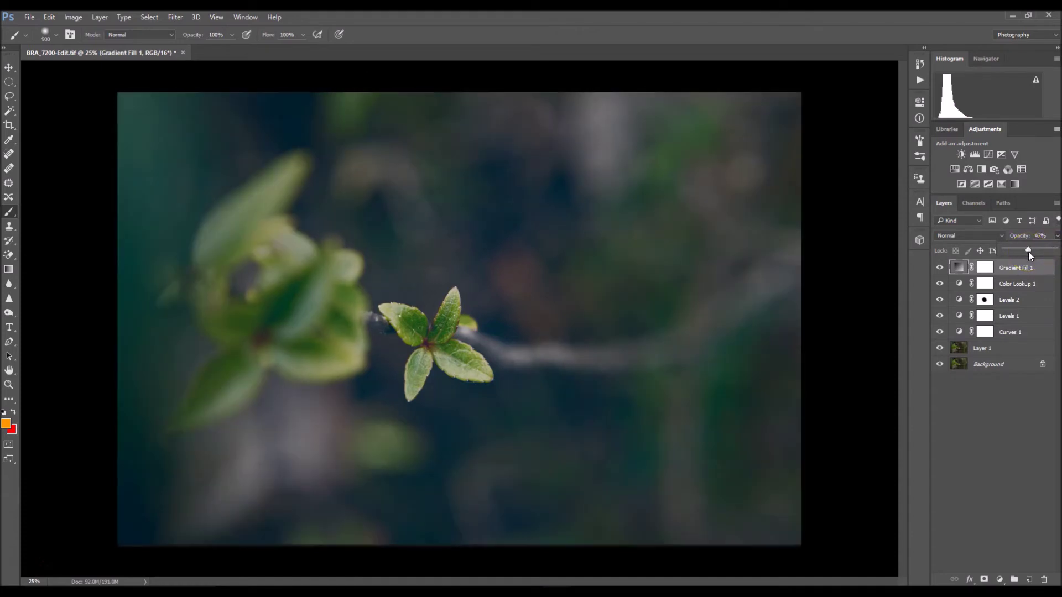
pyautogui.doubleClick(1043, 236)
pyautogui.write('50')
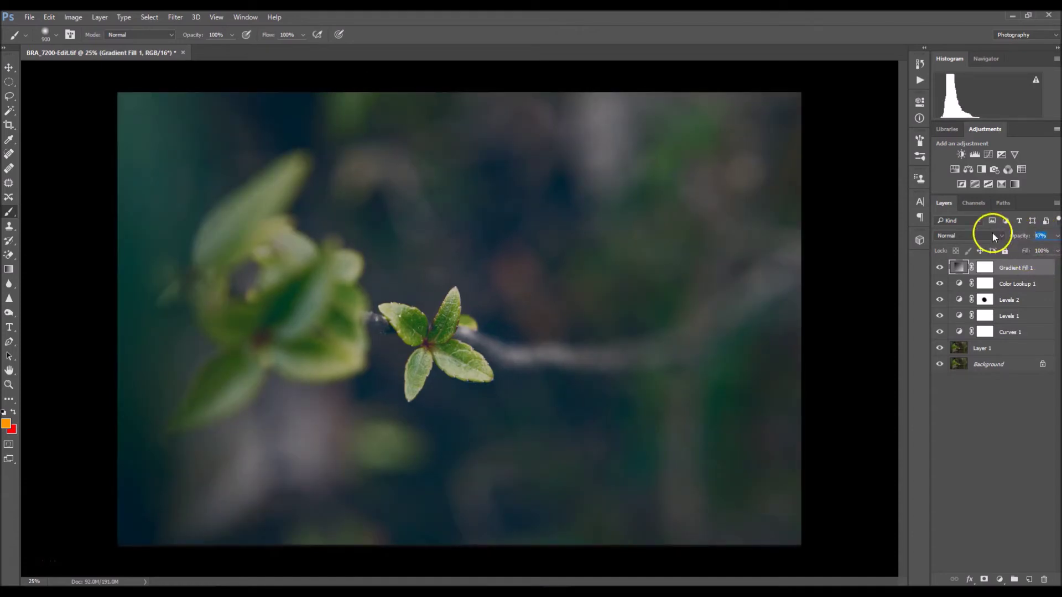
pyautogui.click(939, 268)
pyautogui.click(939, 268)
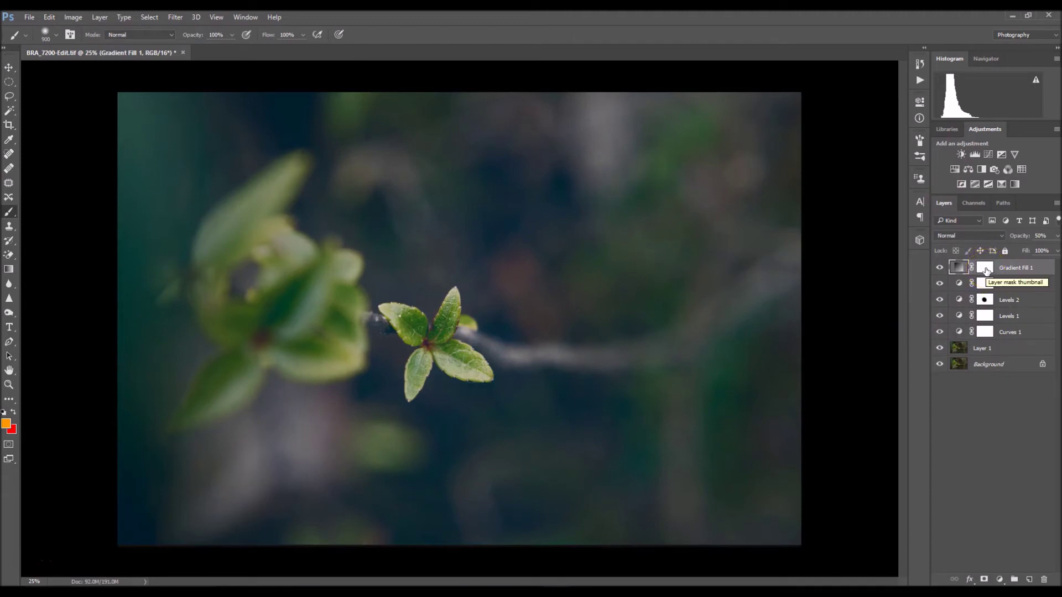
# - Paint black over the central leaves on the Gradient Fill 1 mask
pyautogui.click(985, 269)
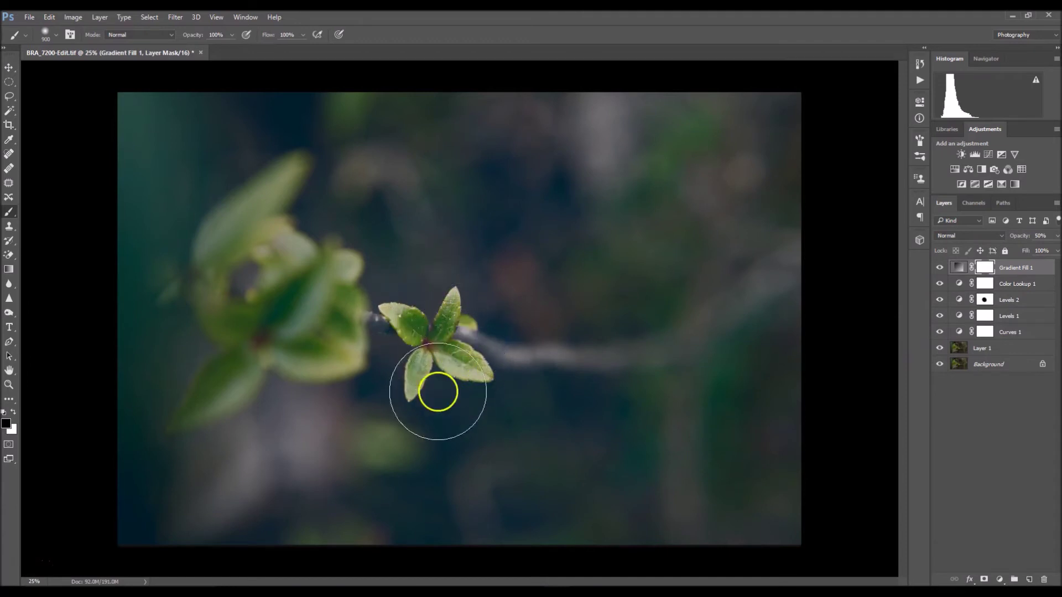
pyautogui.moveTo(438, 392)
pyautogui.mouseDown()
pyautogui.moveTo(391, 342)
pyautogui.moveTo(404, 325)
pyautogui.moveTo(455, 360)
pyautogui.moveTo(443, 389)
pyautogui.moveTo(459, 360)
pyautogui.moveTo(449, 332)
pyautogui.moveTo(403, 332)
pyautogui.moveTo(423, 365)
pyautogui.moveTo(453, 378)
pyautogui.moveTo(461, 355)
pyautogui.moveTo(438, 331)
pyautogui.moveTo(413, 333)
pyautogui.moveTo(425, 391)
pyautogui.moveTo(460, 379)
pyautogui.moveTo(433, 404)
pyautogui.moveTo(401, 328)
pyautogui.moveTo(440, 384)
pyautogui.moveTo(457, 339)
pyautogui.mouseUp()
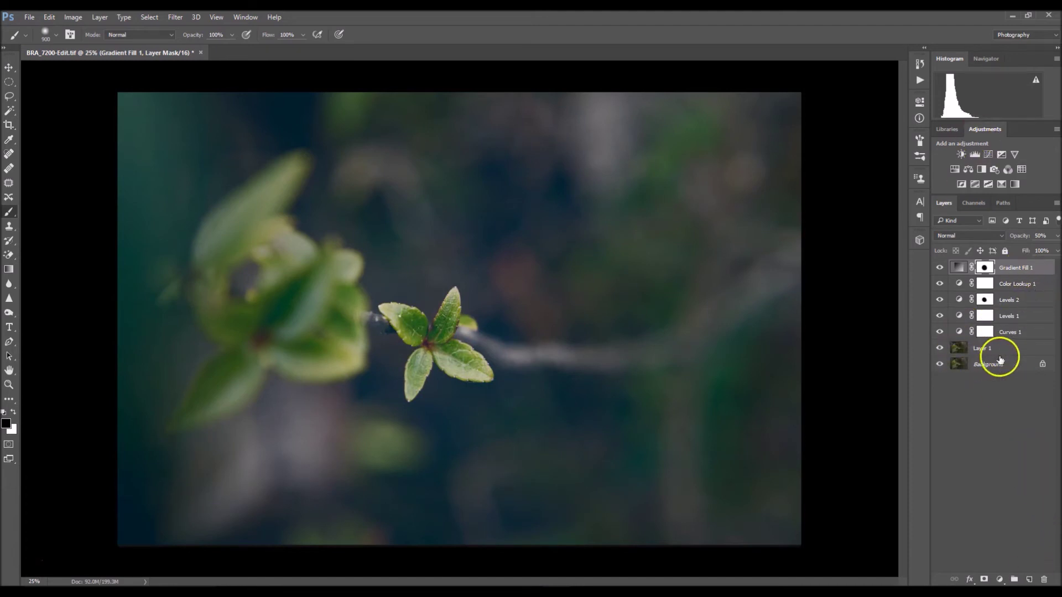
pyautogui.click(963, 350)
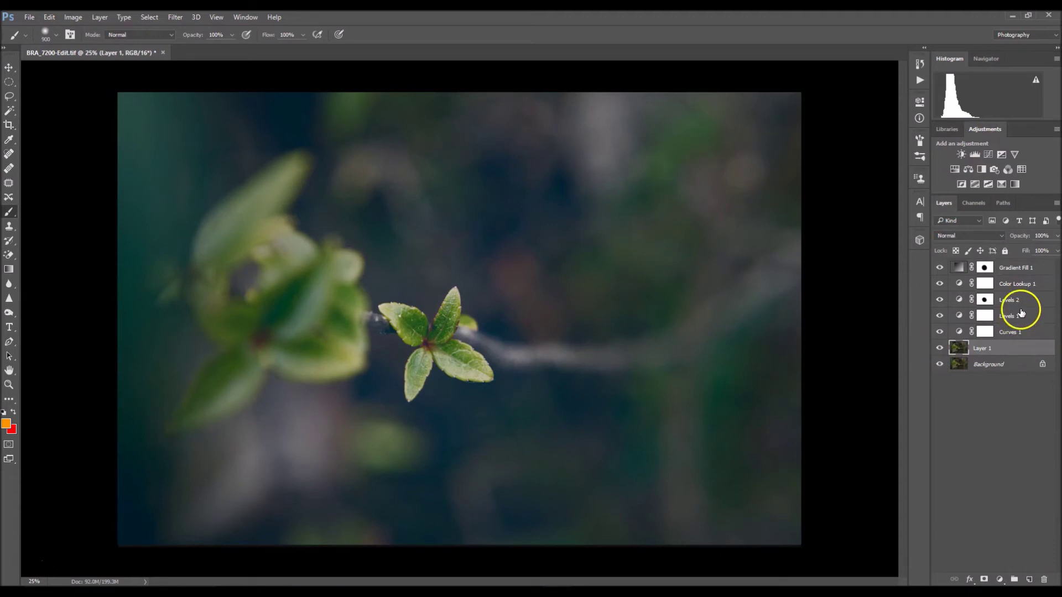
# - Apply a High Pass filter with a 2.2 pixel radius to Layer 1
pyautogui.click(180, 18)
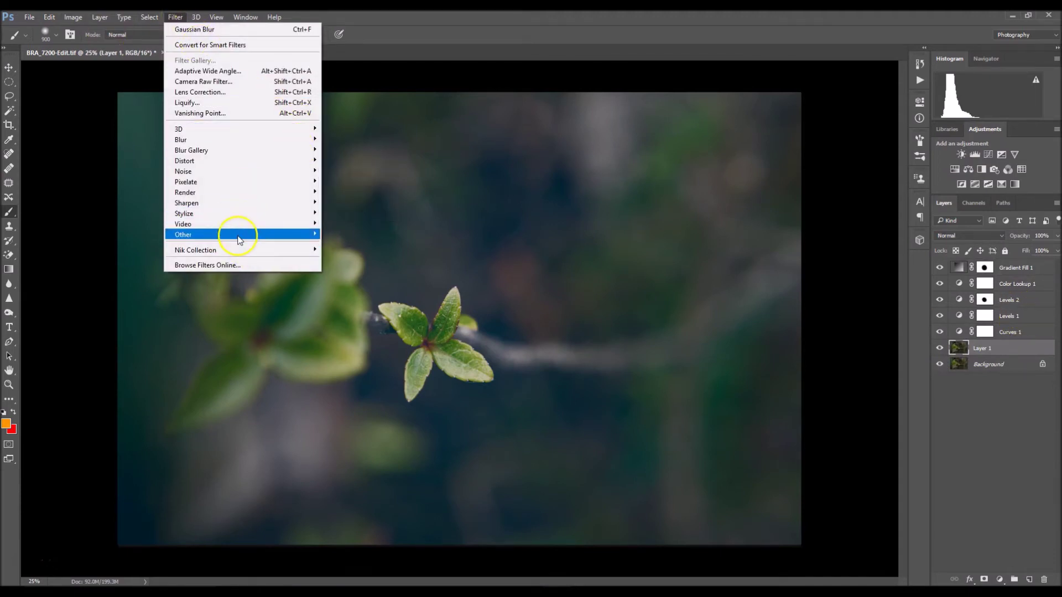
pyautogui.moveTo(239, 239)
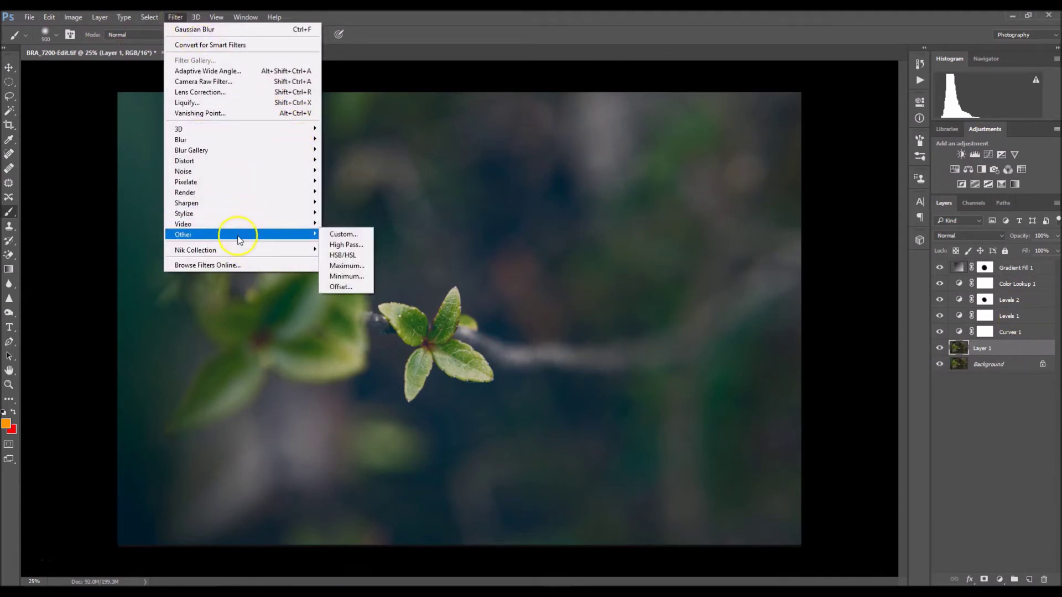
pyautogui.click(346, 244)
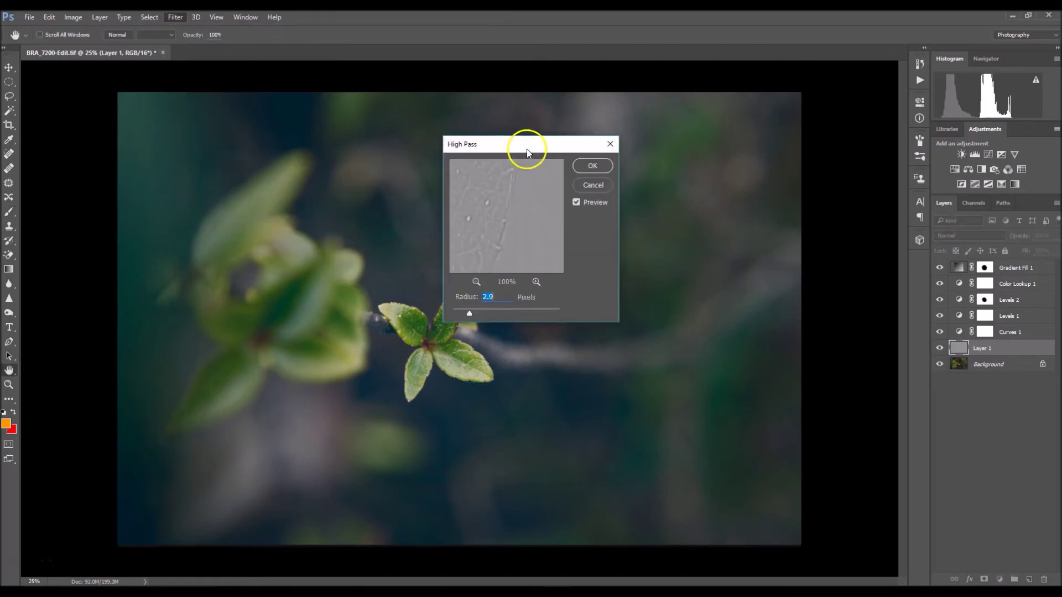
pyautogui.moveTo(527, 142); pyautogui.dragTo(834, 154)
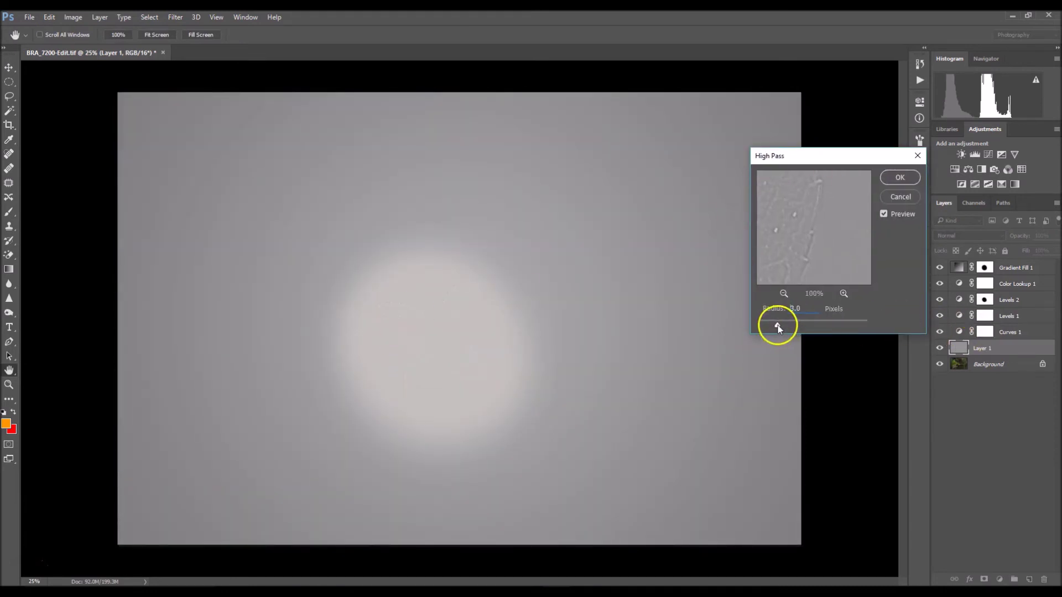
pyautogui.moveTo(778, 325); pyautogui.dragTo(759, 327)
pyautogui.moveTo(765, 327); pyautogui.dragTo(766, 326)
pyautogui.moveTo(804, 208); pyautogui.dragTo(800, 246)
pyautogui.moveTo(769, 326); pyautogui.dragTo(773, 326)
pyautogui.click(901, 177)
# - Set Layer 1's blend mode to Soft Light
pyautogui.press('b')
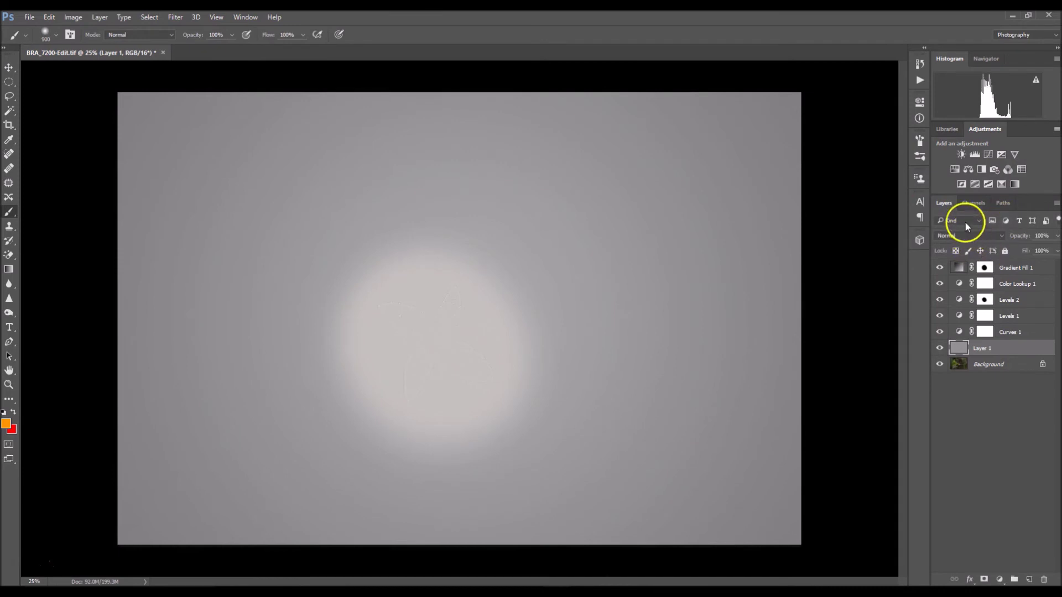
pyautogui.click(972, 236)
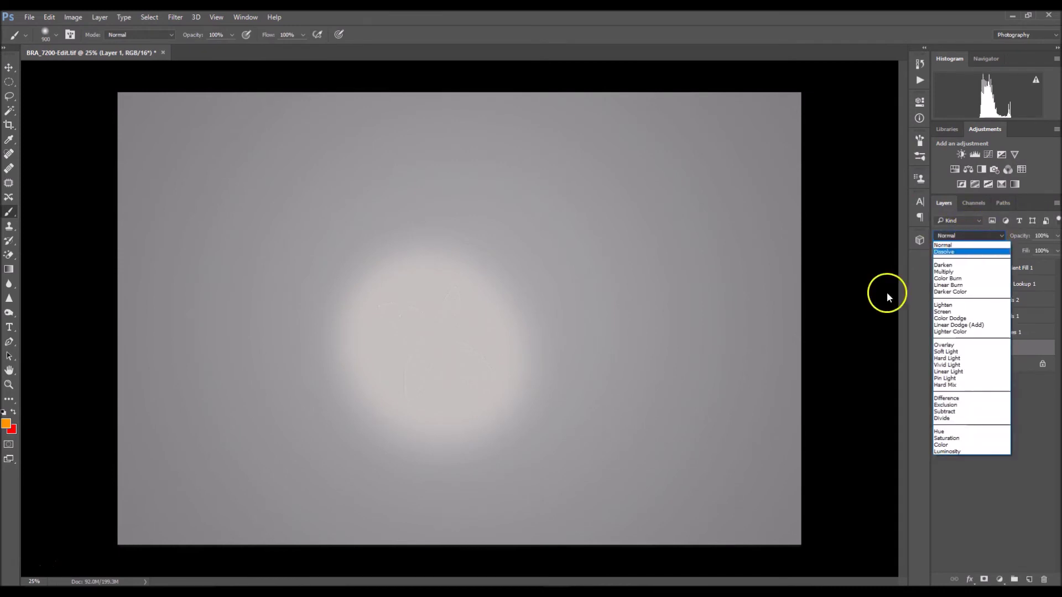
pyautogui.click(972, 352)
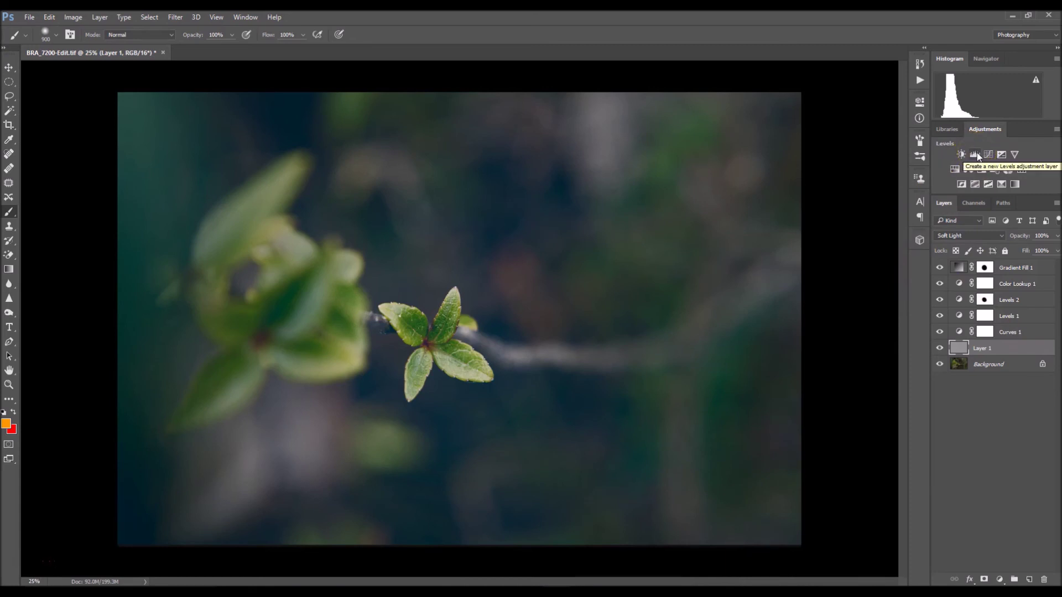
# - Add Levels 3, move it to the top of the stack, and raise its black point to 15
pyautogui.click(976, 154)
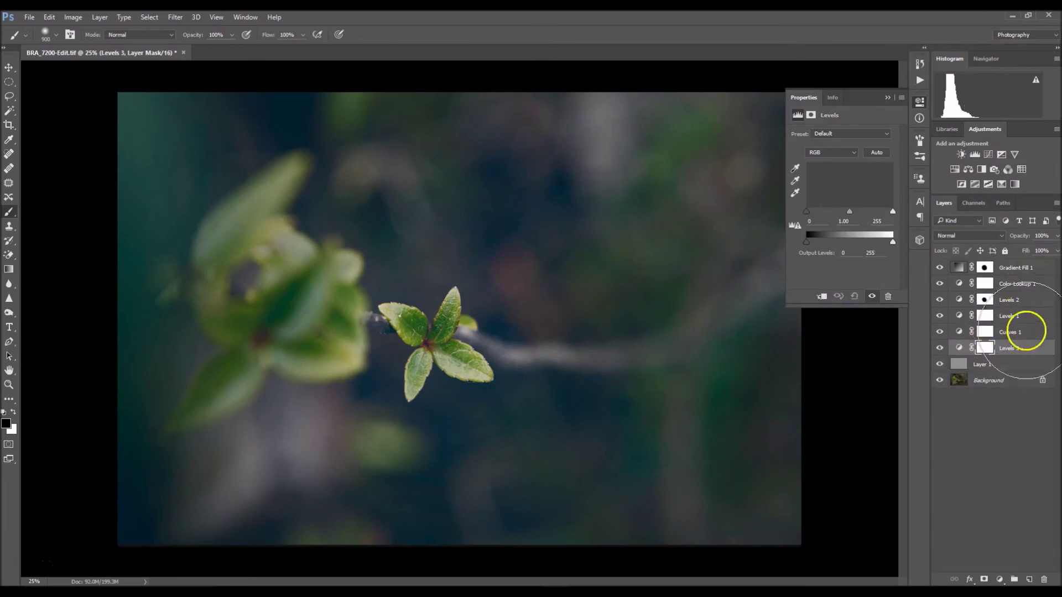
pyautogui.click(869, 240)
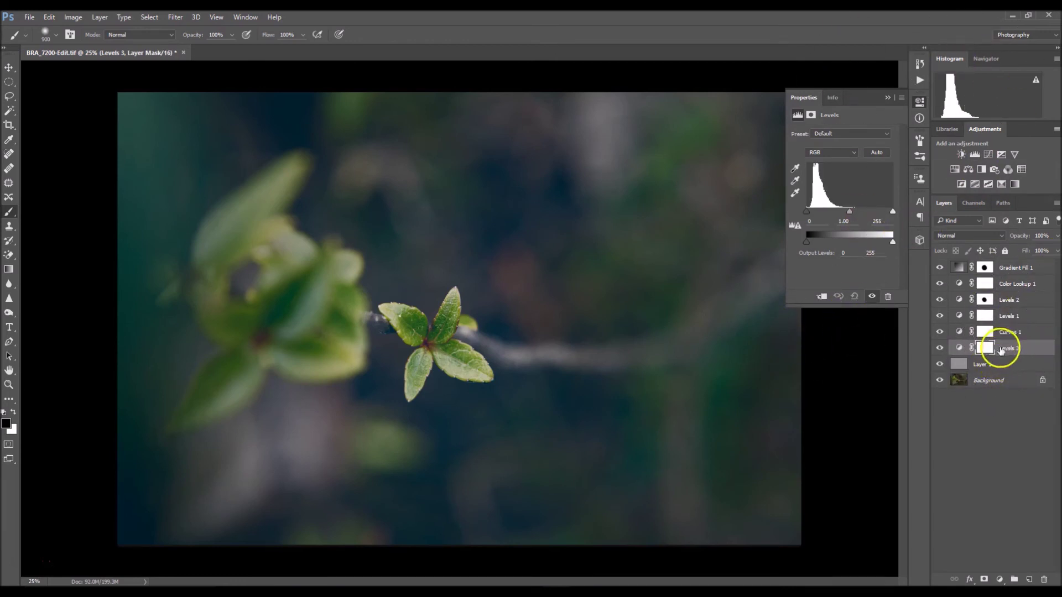
pyautogui.doubleClick(1008, 349)
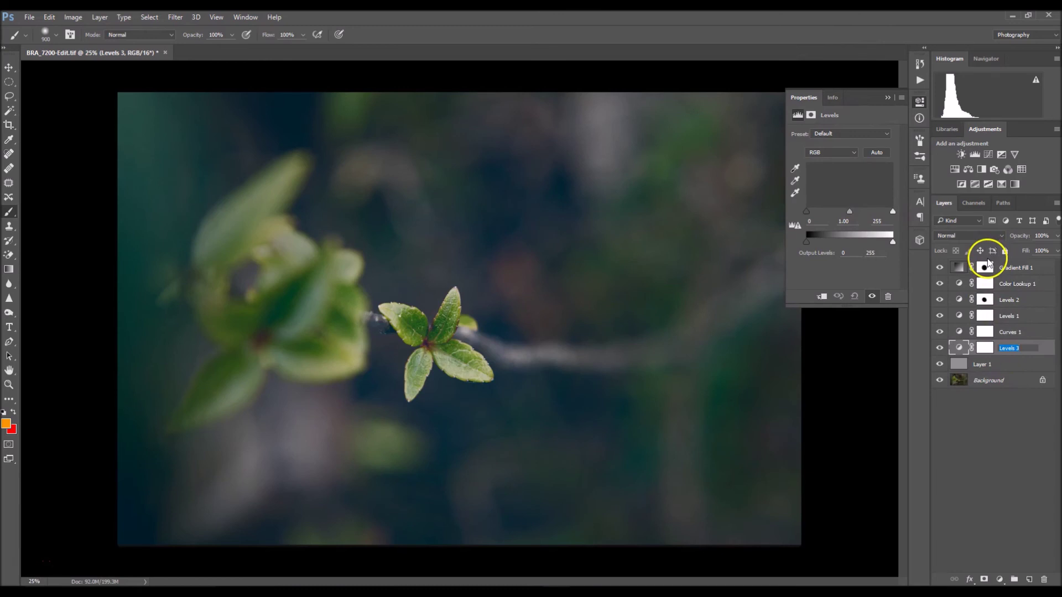
pyautogui.click(985, 347)
pyautogui.hotkey('ctrl', 'shift', ']')
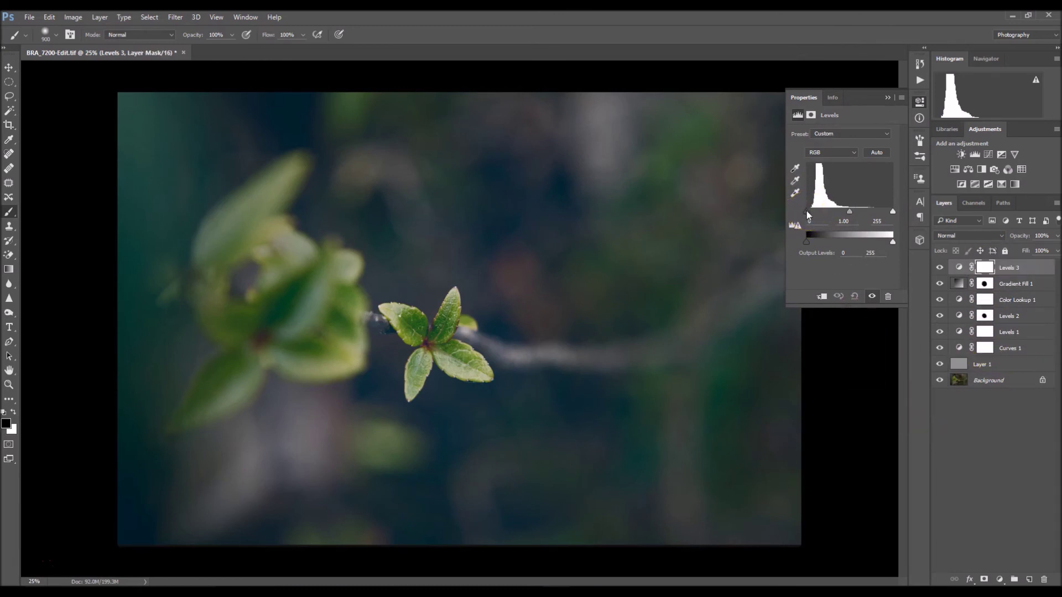
pyautogui.moveTo(807, 215)
pyautogui.mouseDown()
pyautogui.moveTo(798, 211)
pyautogui.moveTo(811, 216)
pyautogui.mouseUp()
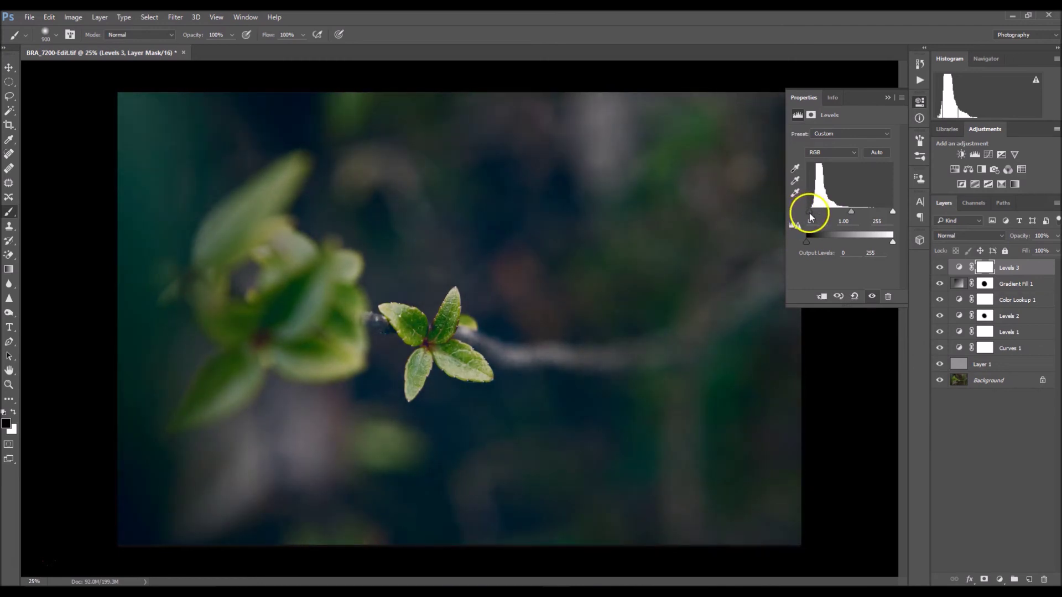
pyautogui.click(897, 82)
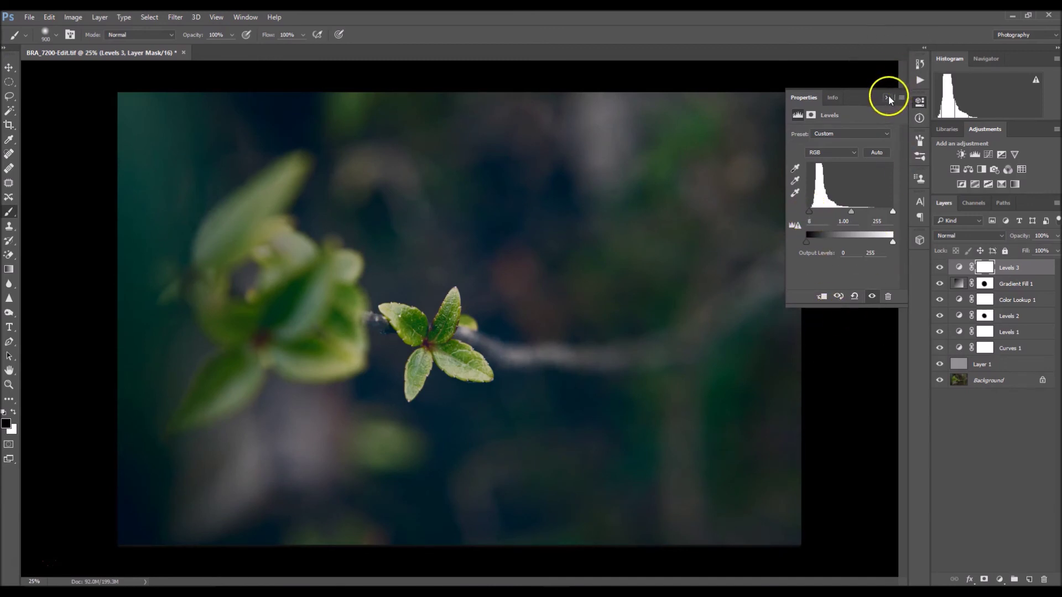
pyautogui.click(889, 98)
pyautogui.click(939, 268)
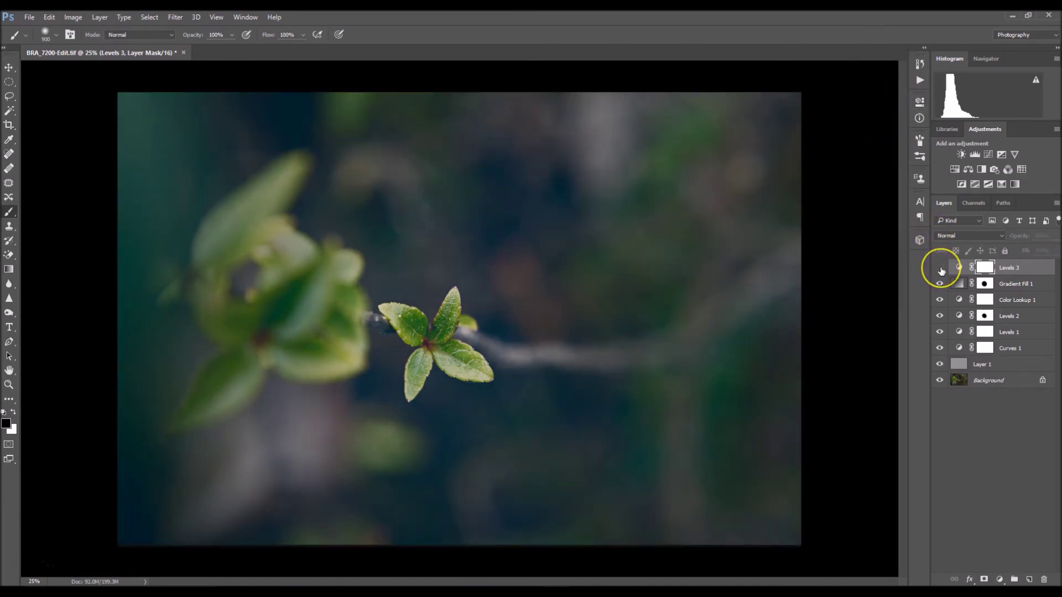
# - Turn Levels 3 back on, then flatten the adjustment, fill and sharpening layers into Background
pyautogui.click(940, 268)
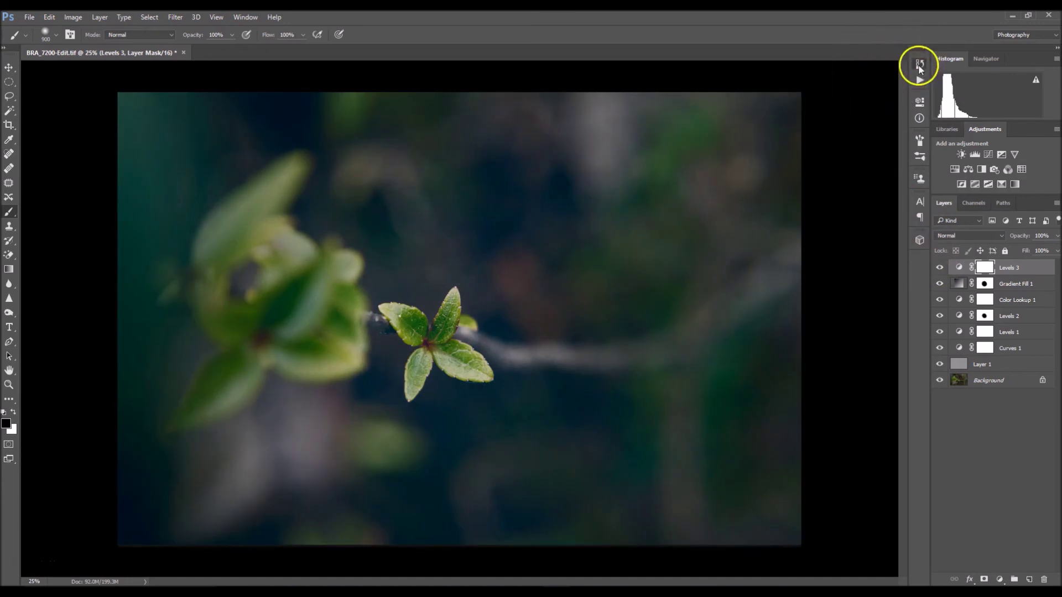
pyautogui.click(918, 65)
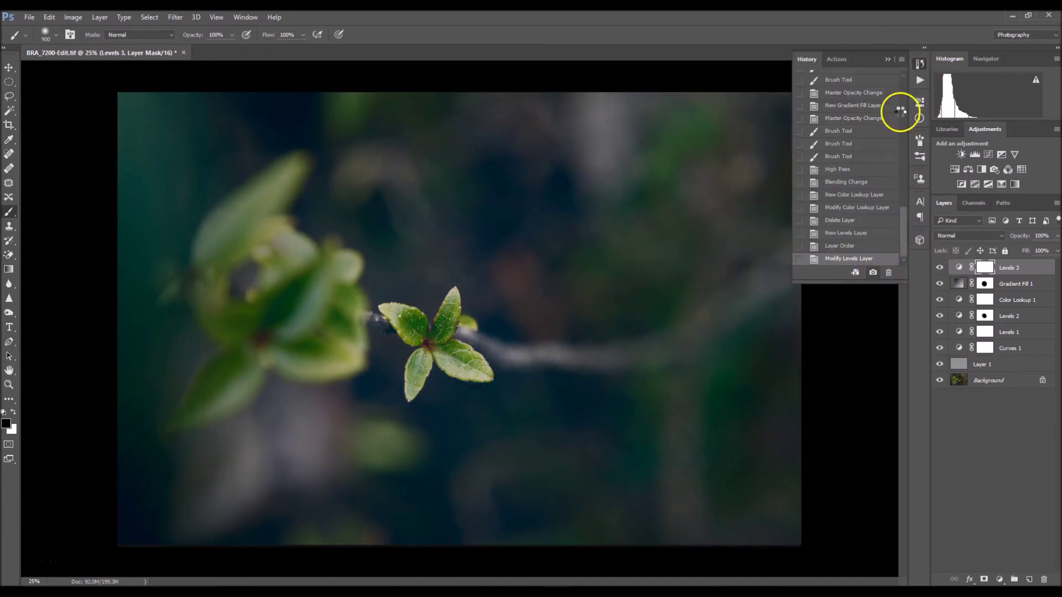
pyautogui.click(887, 59)
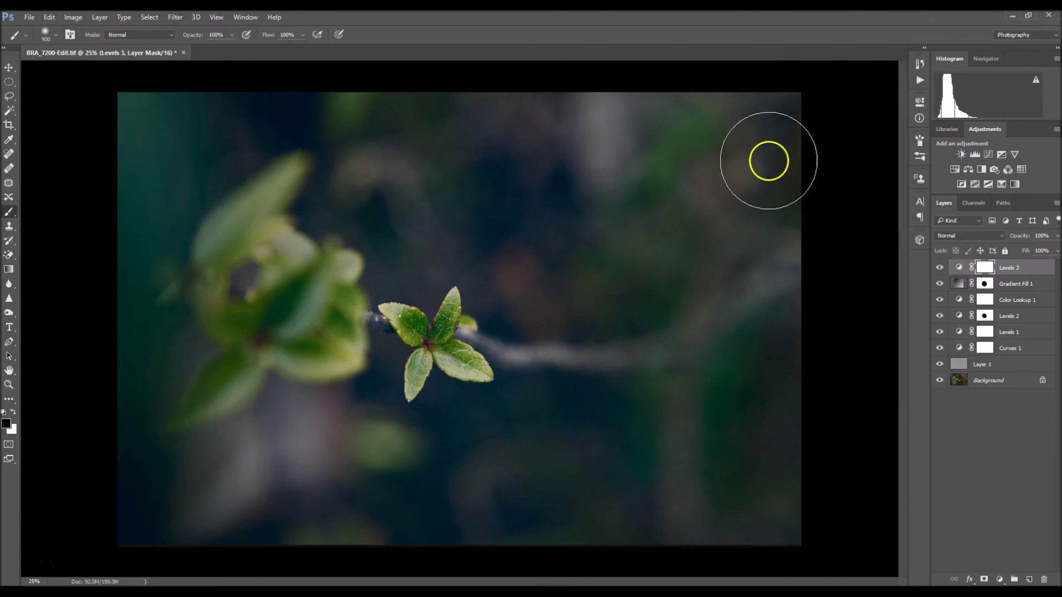
pyautogui.rightClick(1004, 377)
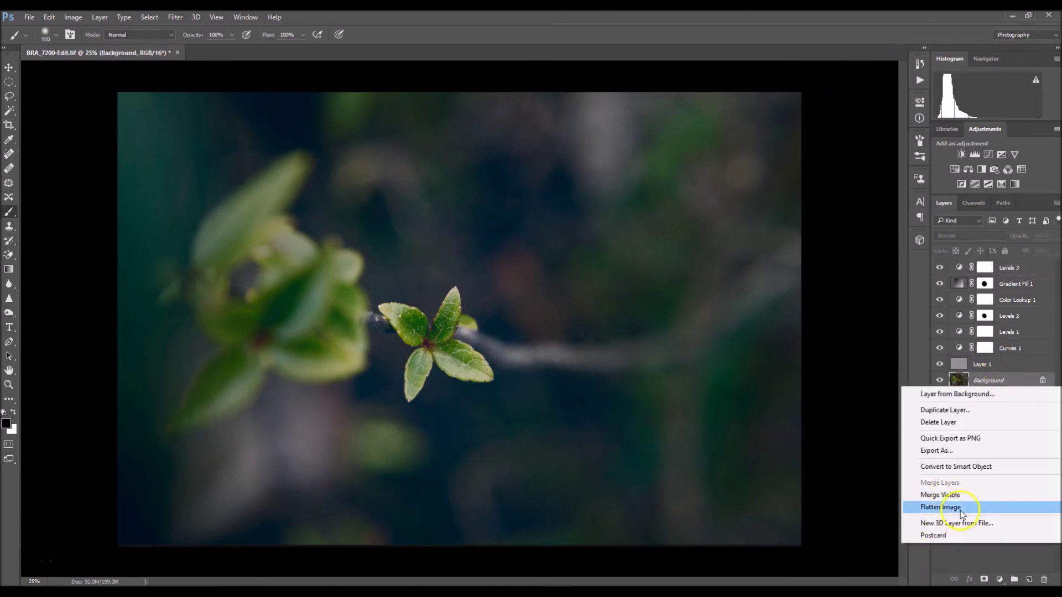
pyautogui.click(941, 507)
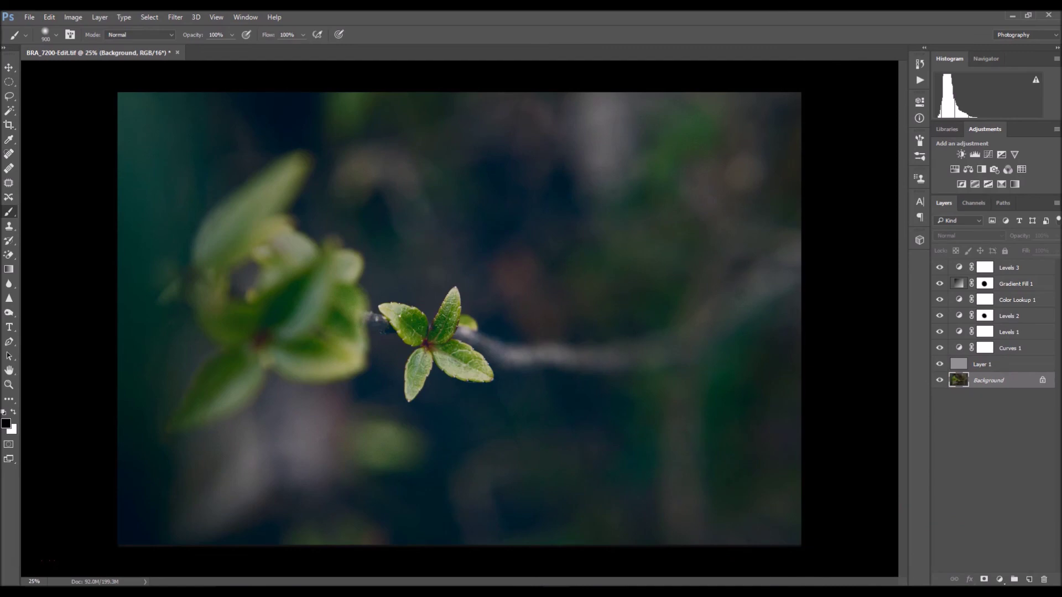